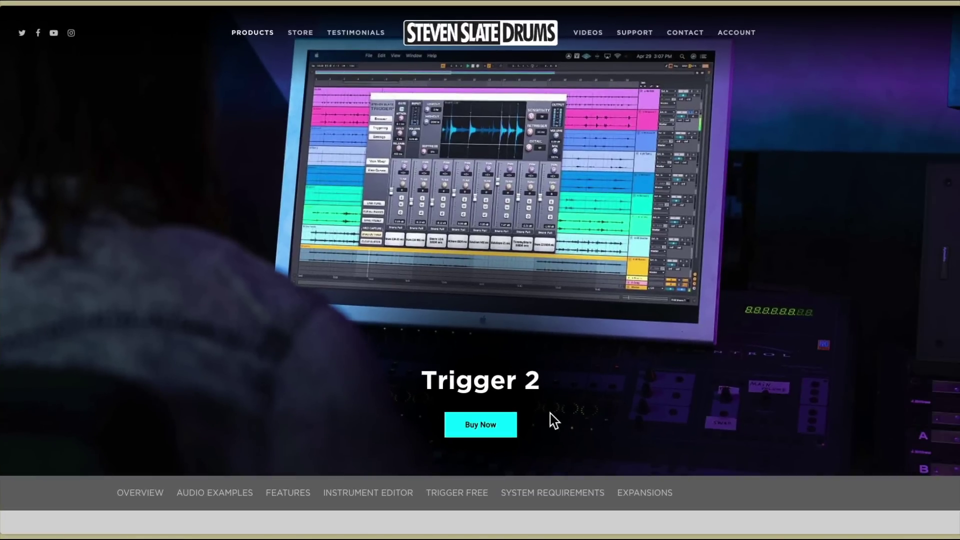
Step: Look through the Trigger 2 product page down to its audio examples and features
{"action": "scroll", "coordinate": [487, 280], "scroll_direction": "down", "scroll_amount": 20}
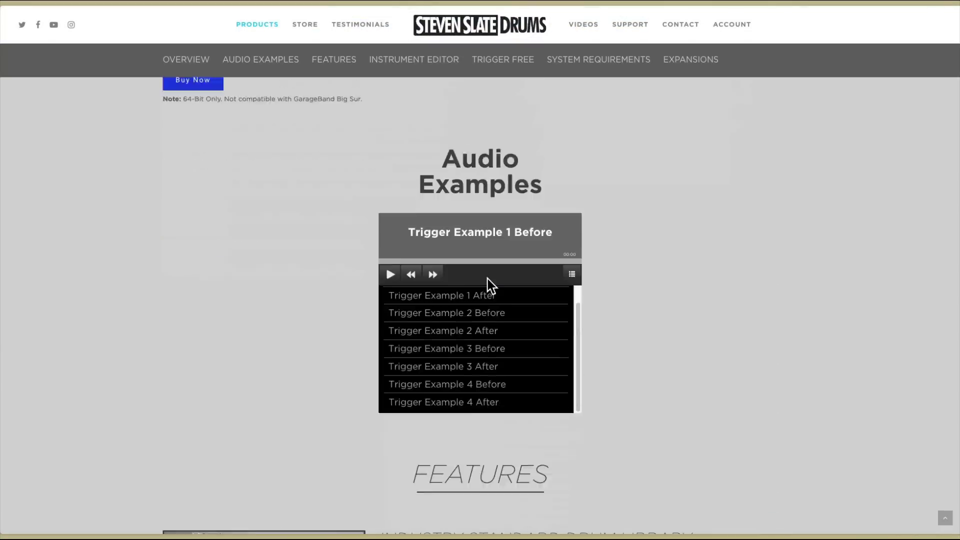
{"action": "scroll", "coordinate": [487, 279], "scroll_direction": "down", "scroll_amount": 3}
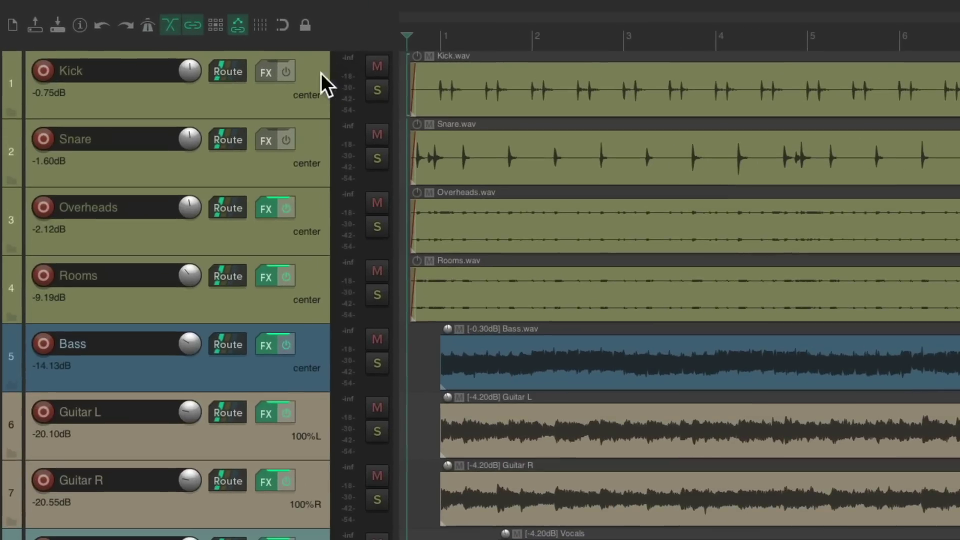
Step: In REAPER, duplicate the Kick track and rename the copy "Kick - Trigger 2"
{"action": "left_click", "coordinate": [314, 77]}
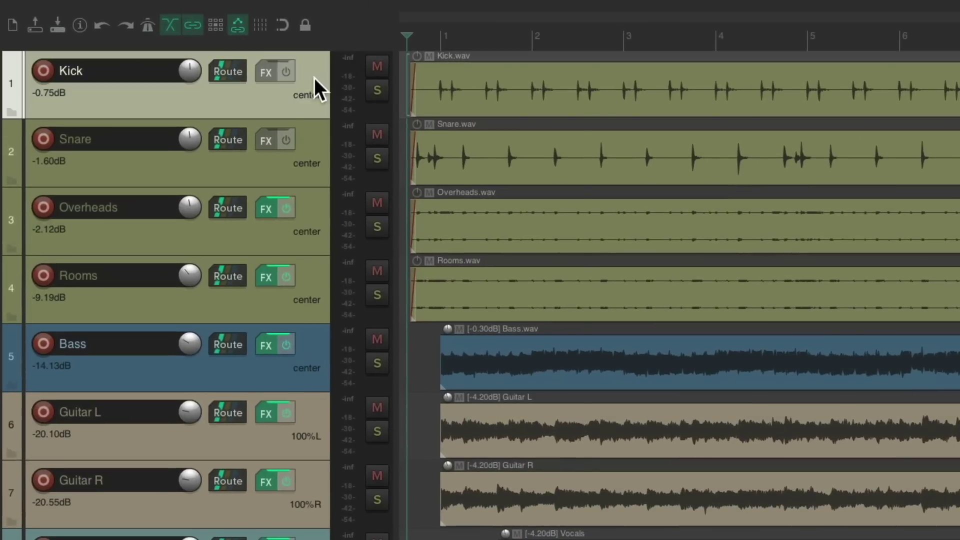
{"action": "right_click", "coordinate": [314, 77]}
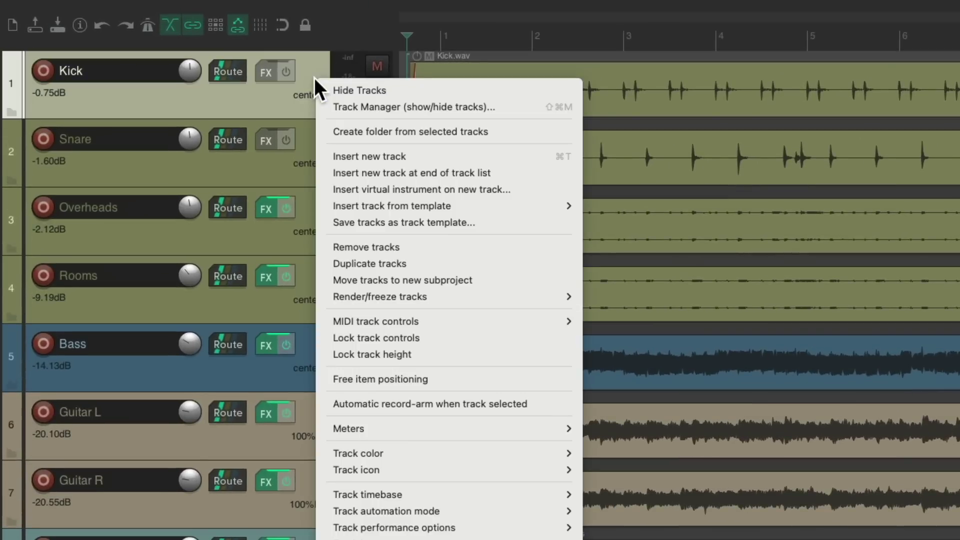
{"action": "left_click", "coordinate": [326, 264]}
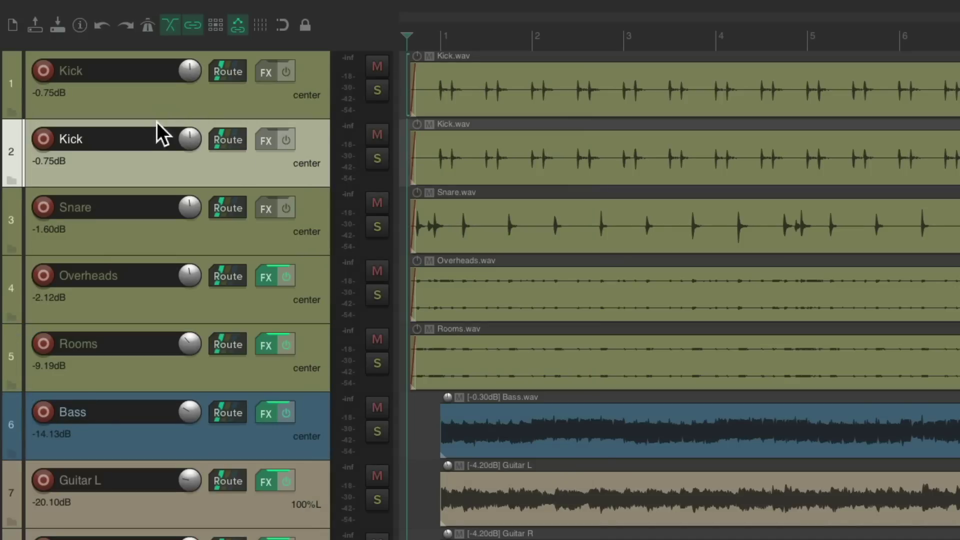
{"action": "double_click", "coordinate": [150, 142]}
{"action": "key", "text": "Right"}
{"action": "type", "text": "- Trigger"}
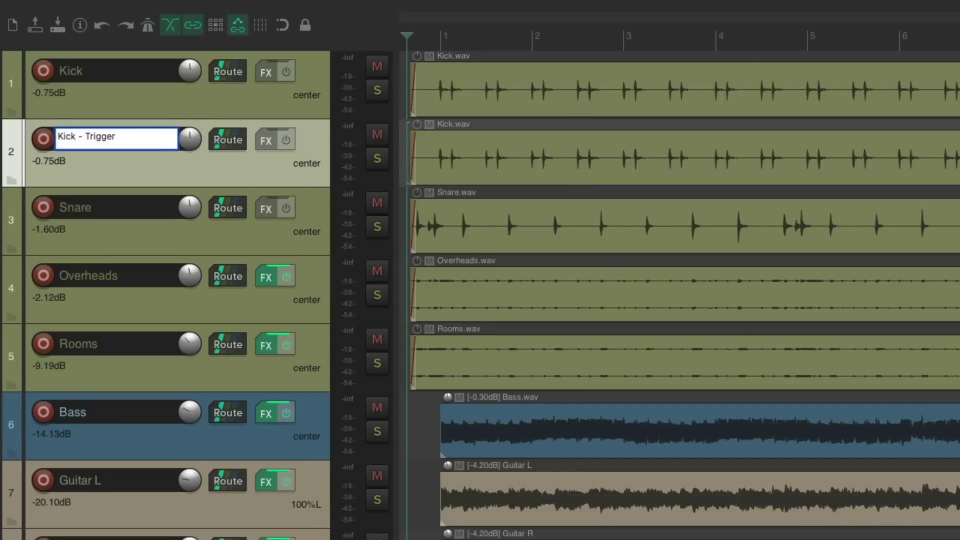
{"action": "type", "text": " 2"}
{"action": "key", "text": "Return"}
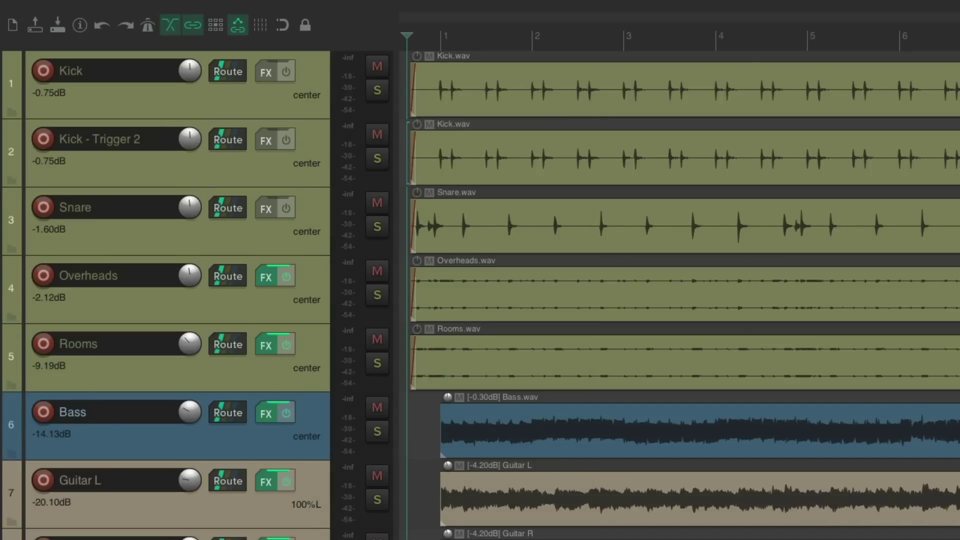
Step: Add the VST3: Trigger 2 (Steven Slate) effect to the "Kick - Trigger 2" track
{"action": "left_click", "coordinate": [265, 142]}
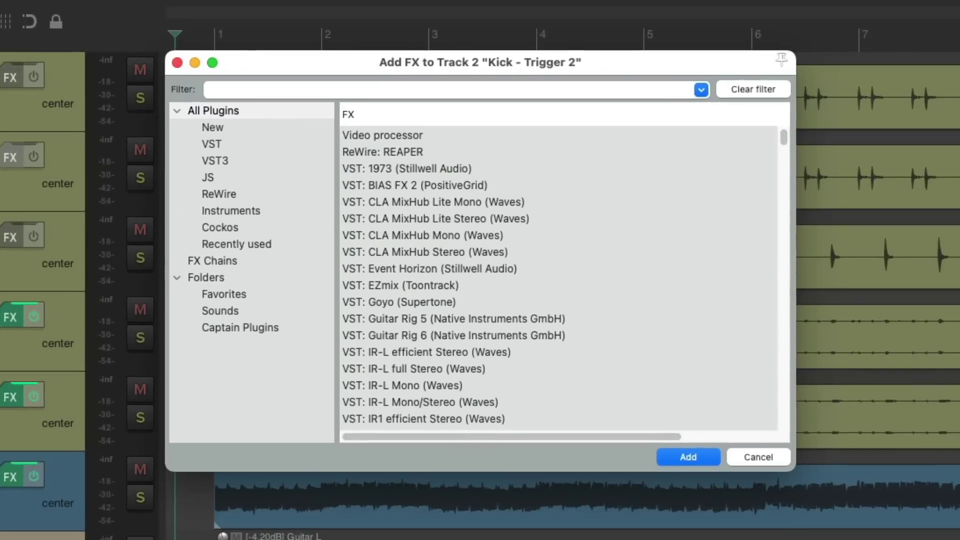
{"action": "type", "text": "trigger"}
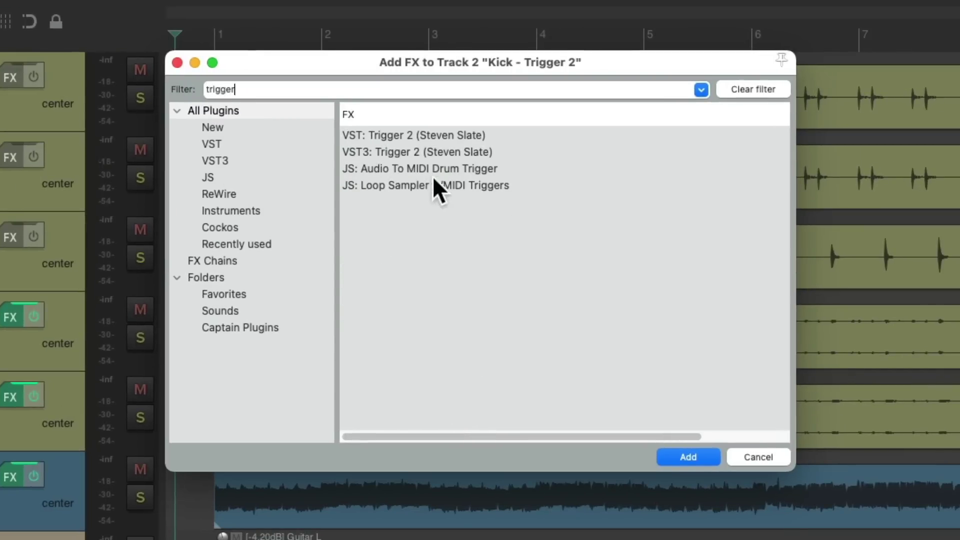
{"action": "left_click", "coordinate": [519, 152]}
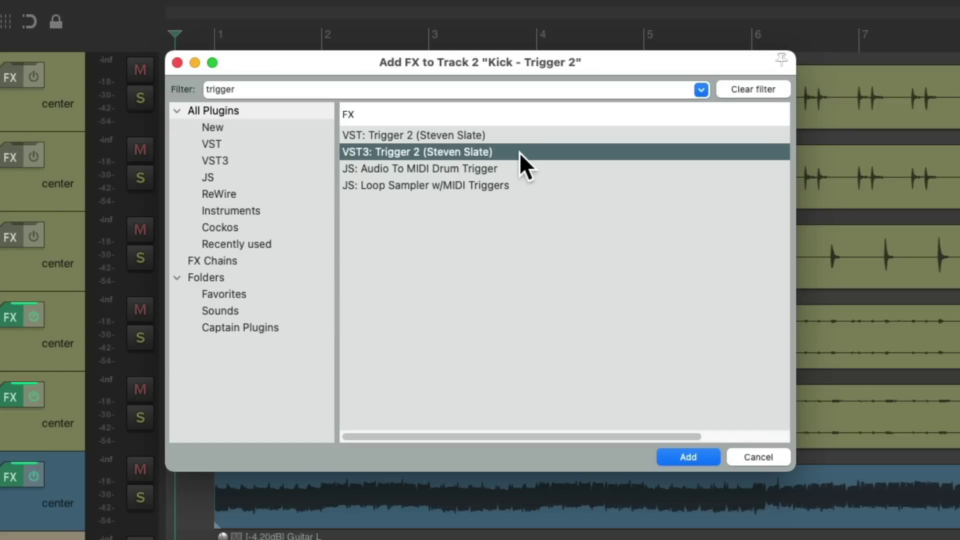
{"action": "double_click", "coordinate": [508, 152]}
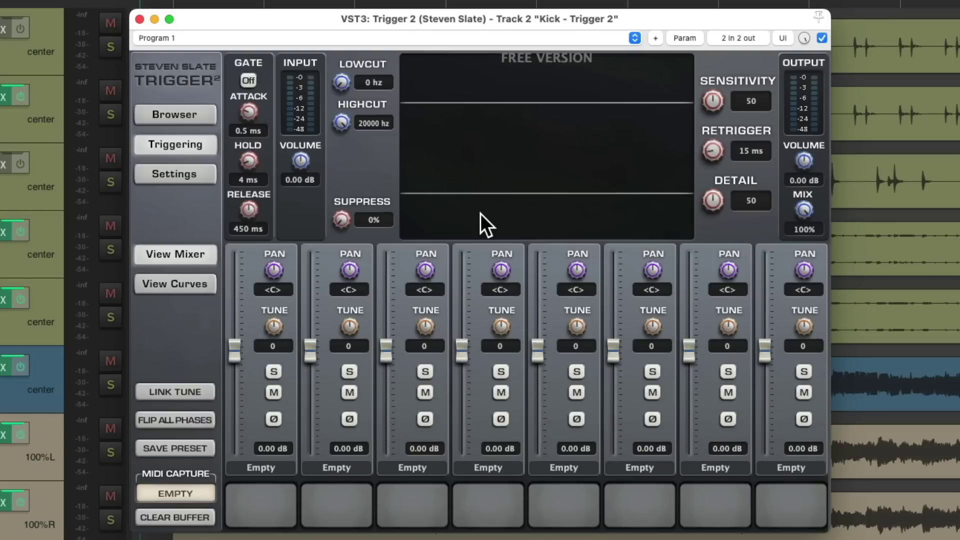
Step: Load the Kick 05 Z1, SSDR and NRG instruments into the first three sample slots and audition the slots
{"action": "left_click", "coordinate": [202, 116]}
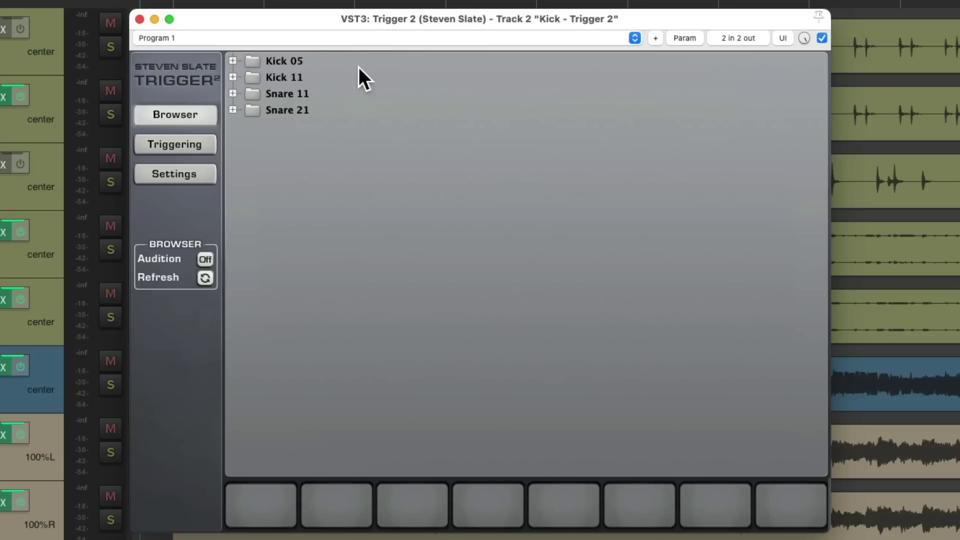
{"action": "double_click", "coordinate": [320, 61]}
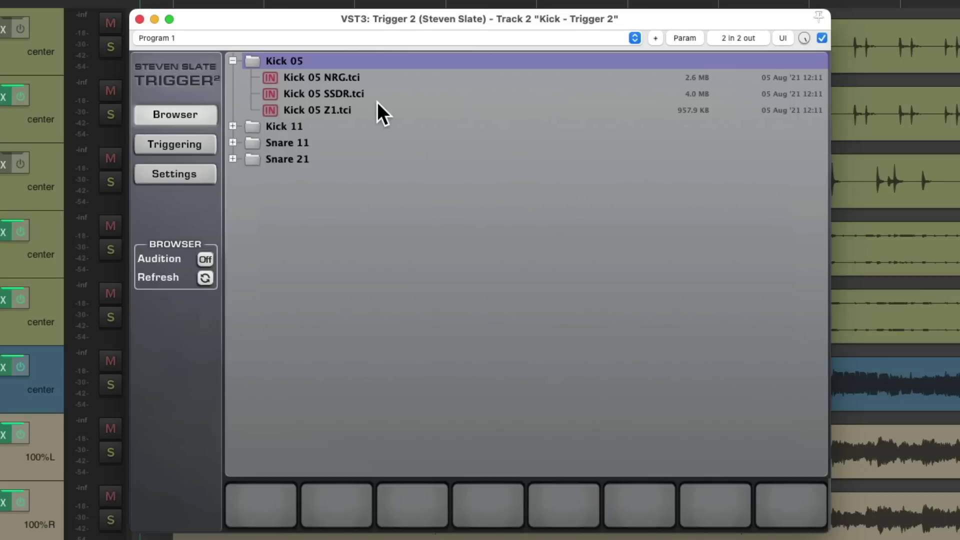
{"action": "double_click", "coordinate": [338, 126]}
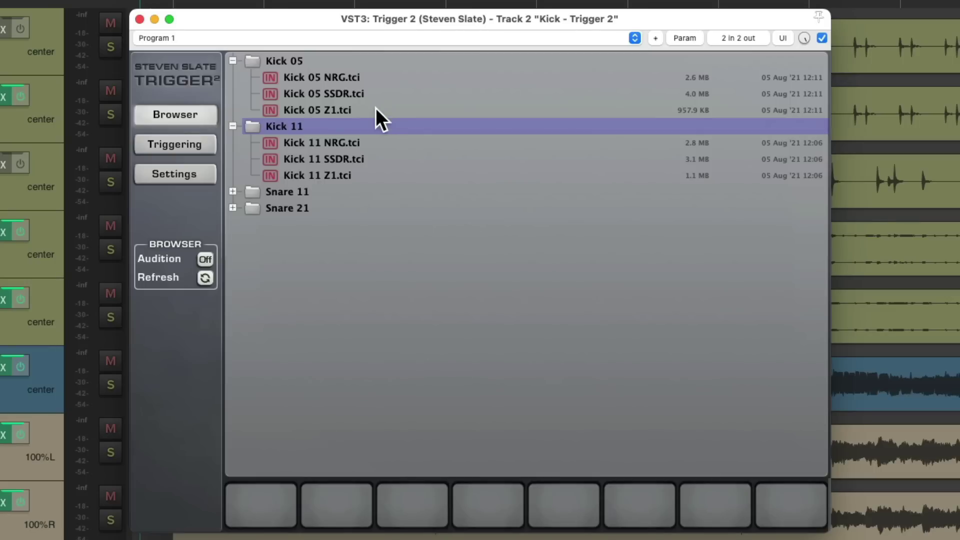
{"action": "left_click_drag", "start_coordinate": [376, 109], "coordinate": [286, 496]}
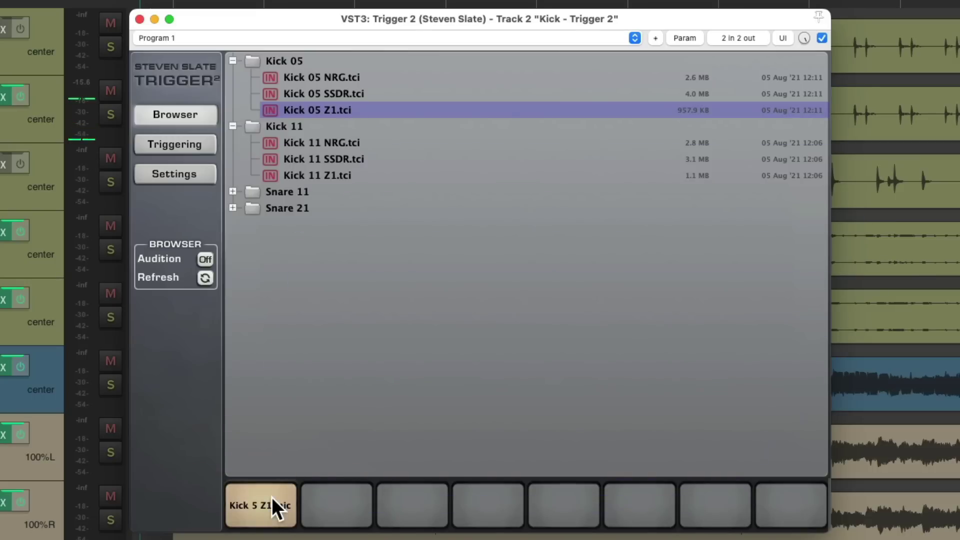
{"action": "left_click", "coordinate": [374, 95]}
{"action": "left_click_drag", "start_coordinate": [351, 94], "coordinate": [354, 509]}
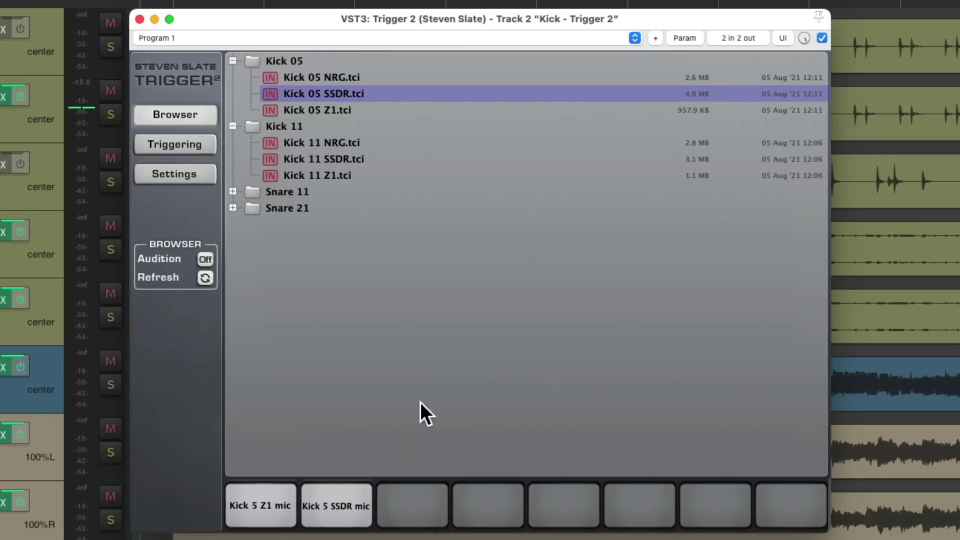
{"action": "left_click", "coordinate": [366, 75]}
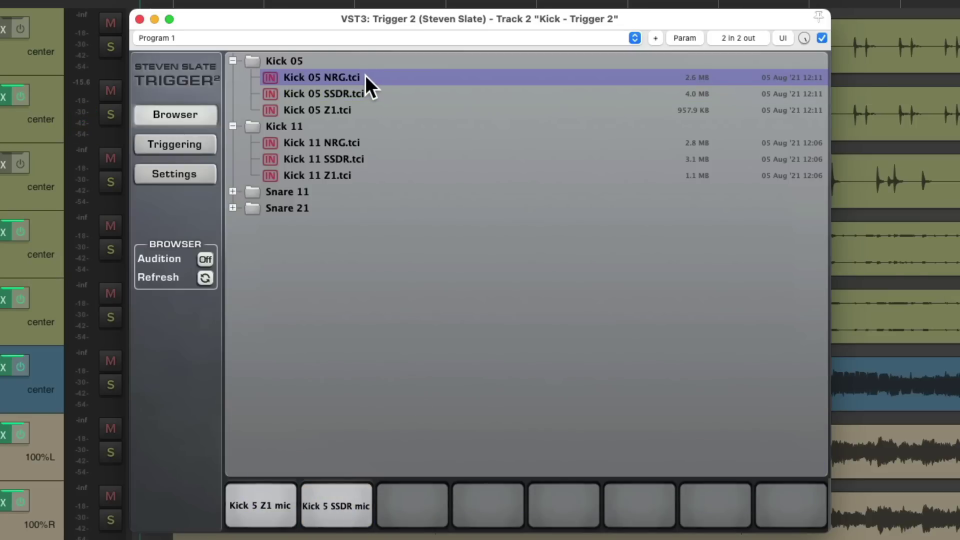
{"action": "left_click_drag", "start_coordinate": [365, 76], "coordinate": [427, 515]}
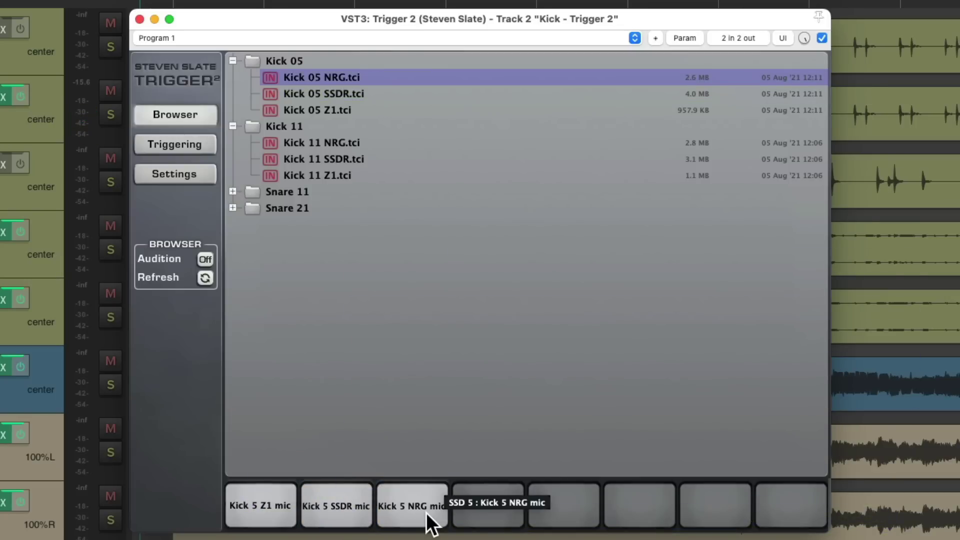
{"action": "left_click", "coordinate": [413, 510]}
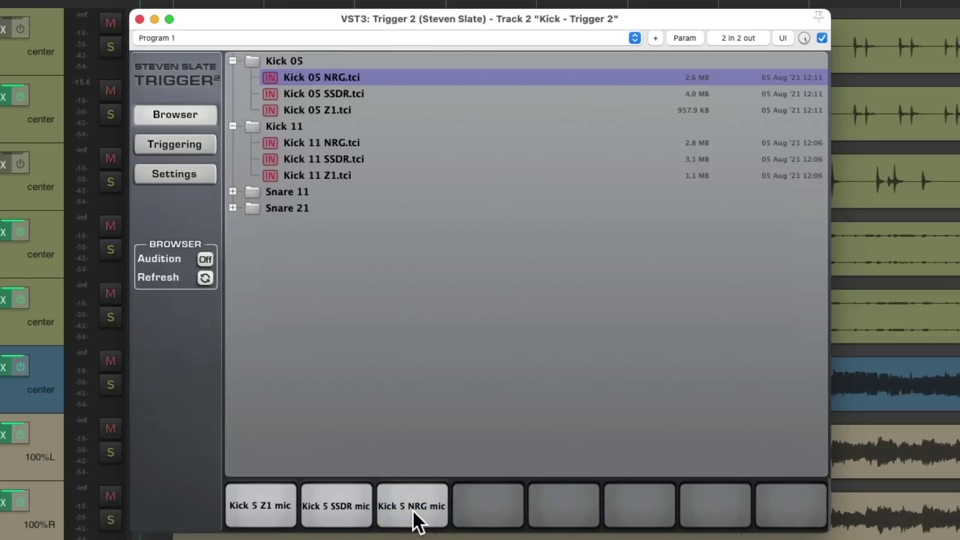
{"action": "left_click", "coordinate": [262, 504]}
Step: Load the Kick 11 Z1, SSDR and NRG instruments into the fourth, fifth and sixth sample slots
{"action": "left_click_drag", "start_coordinate": [334, 175], "coordinate": [494, 494]}
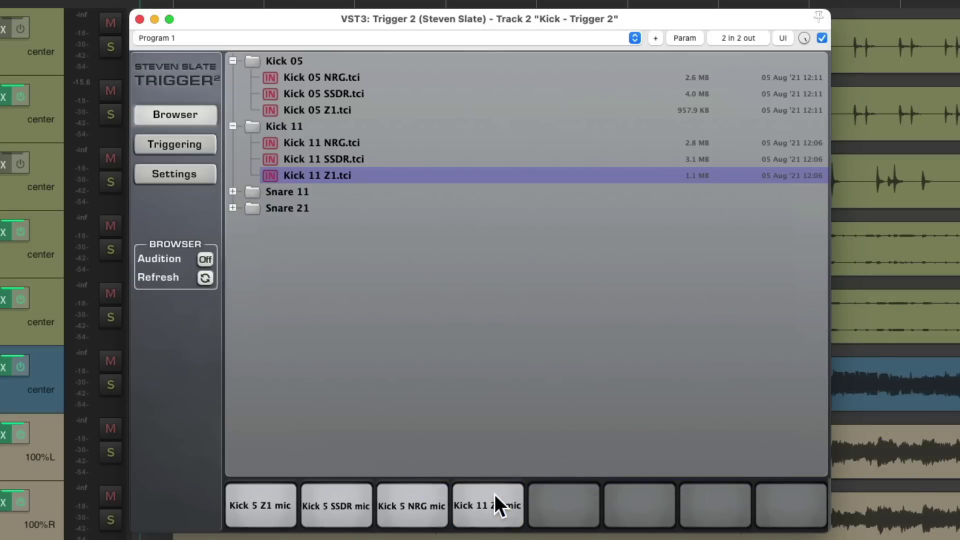
{"action": "left_click_drag", "start_coordinate": [341, 158], "coordinate": [570, 506]}
{"action": "left_click_drag", "start_coordinate": [343, 143], "coordinate": [650, 494]}
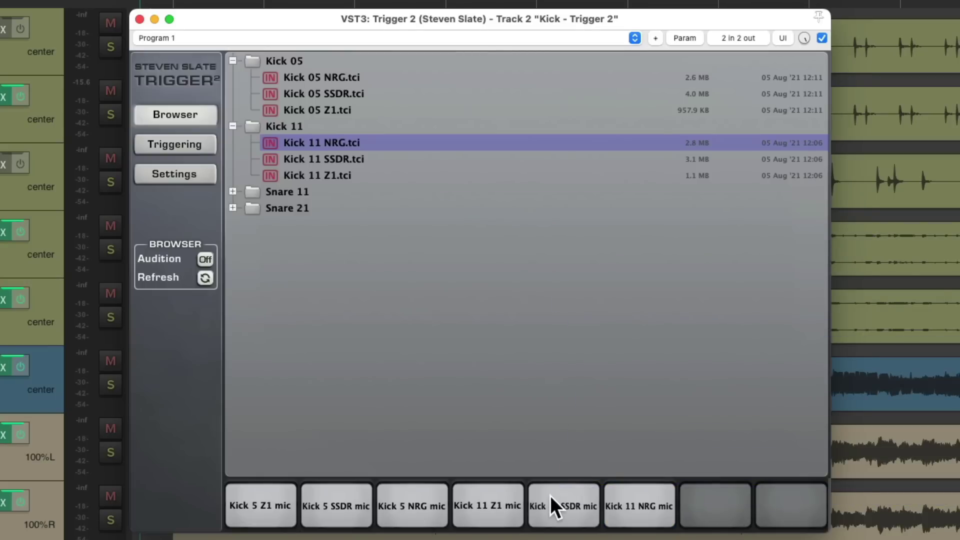
Step: In the triggering mixer, lower every loaded kick sample except Kick 5 Z1 to -inf
{"action": "left_click", "coordinate": [198, 144]}
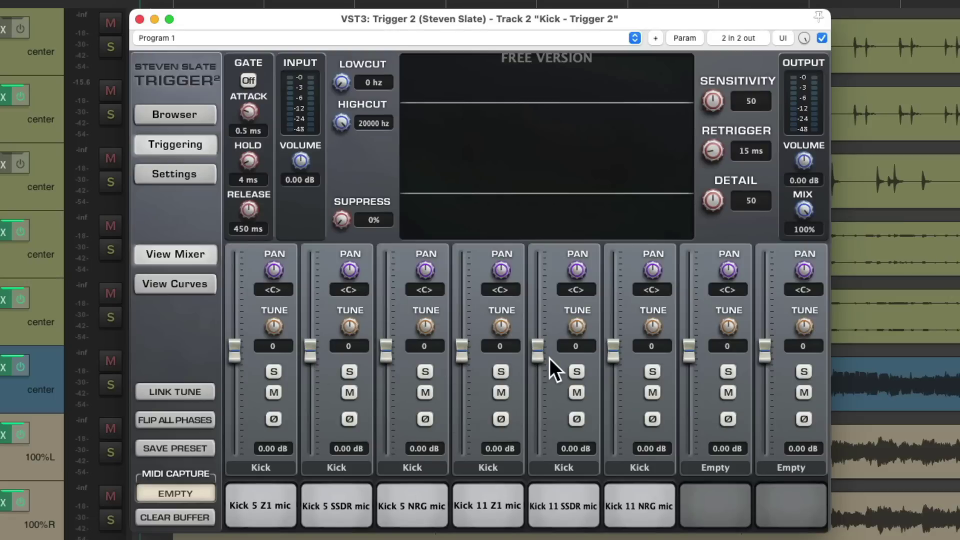
{"action": "left_click_drag", "start_coordinate": [613, 350], "coordinate": [613, 434]}
{"action": "left_click_drag", "start_coordinate": [537, 350], "coordinate": [538, 434]}
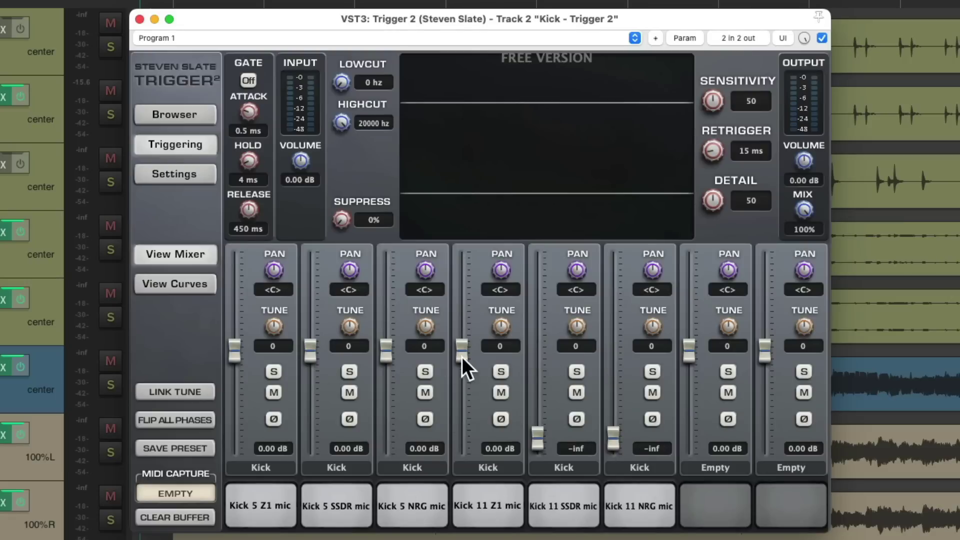
{"action": "left_click_drag", "start_coordinate": [461, 352], "coordinate": [461, 434]}
{"action": "left_click_drag", "start_coordinate": [386, 350], "coordinate": [386, 434]}
{"action": "left_click_drag", "start_coordinate": [310, 350], "coordinate": [310, 434]}
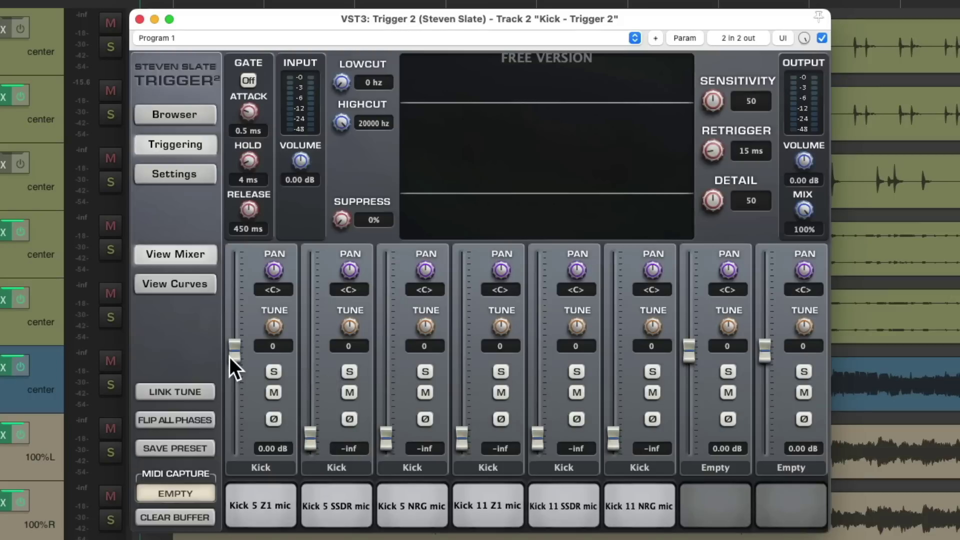
Step: Solo the "Kick - Trigger 2" track, play it, and lower Trigger's input volume to -2.43 dB
{"action": "left_click", "coordinate": [111, 115]}
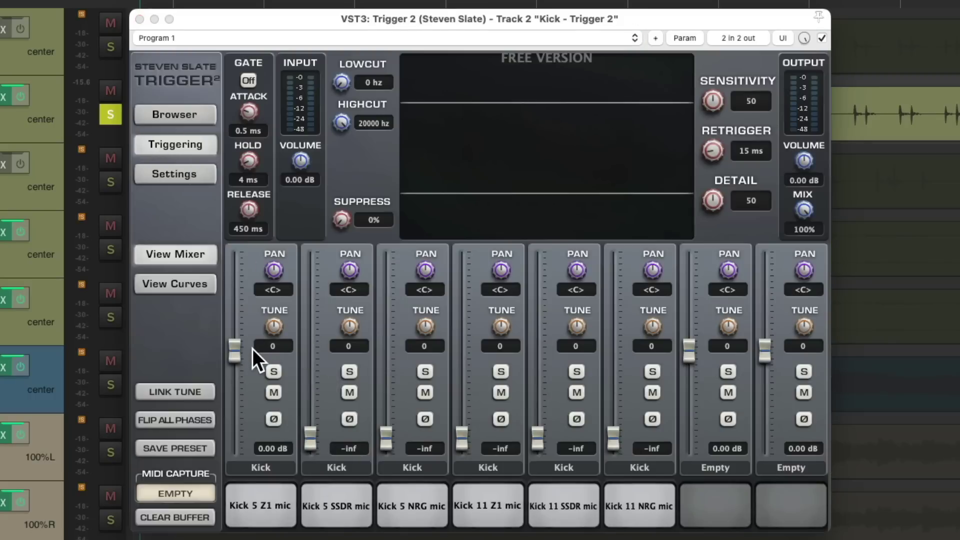
{"action": "key", "text": "space"}
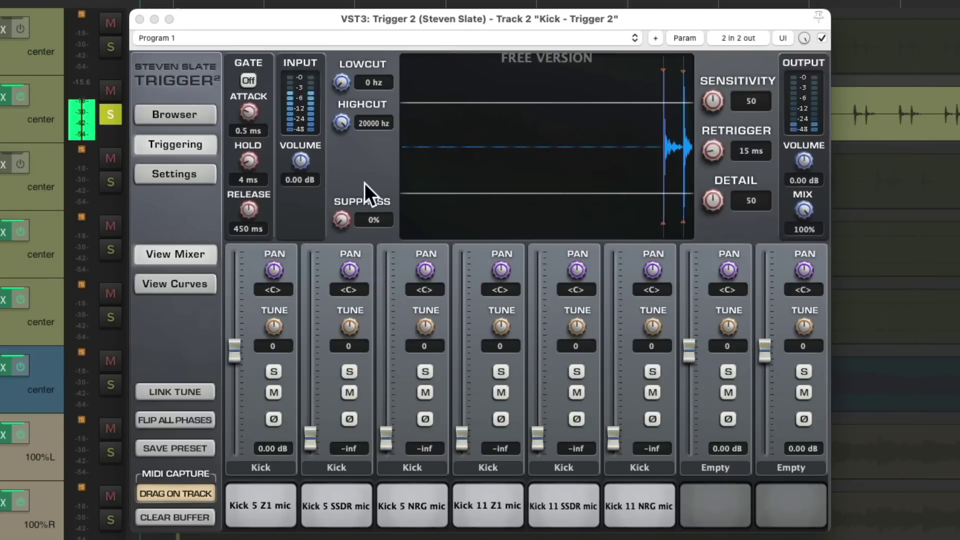
{"action": "mouse_move", "coordinate": [305, 167]}
{"action": "left_mouse_down"}
{"action": "mouse_move", "coordinate": [299, 193]}
{"action": "mouse_move", "coordinate": [301, 164]}
{"action": "left_mouse_up"}
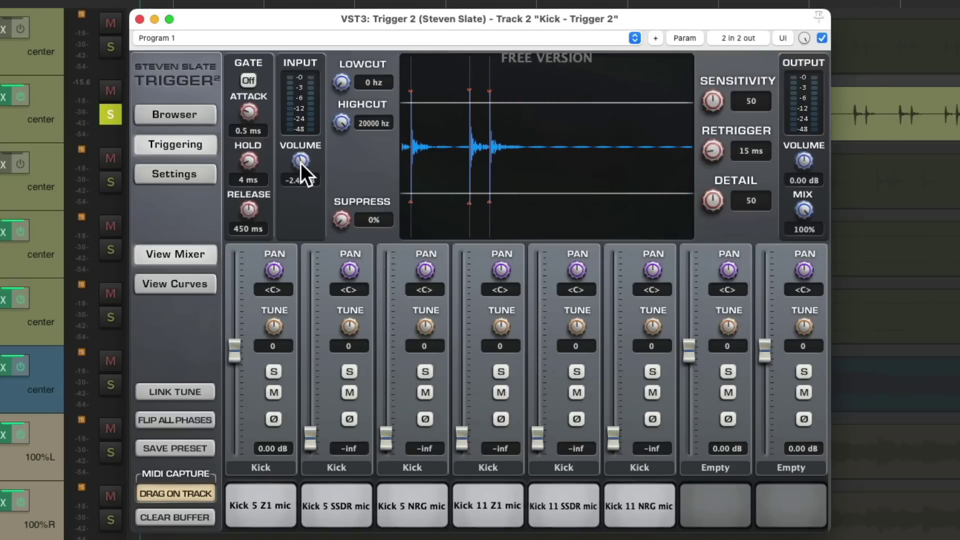
Step: Solo the original Kick track and compare its playback without and with the "Kick - Trigger 2" track soloed
{"action": "left_click", "coordinate": [108, 49]}
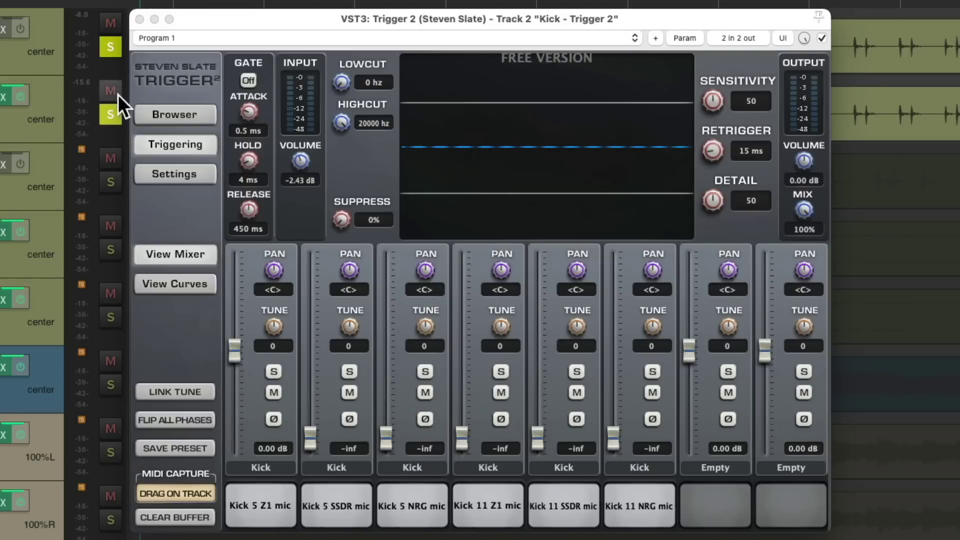
{"action": "left_click", "coordinate": [112, 115]}
{"action": "key", "text": "space"}
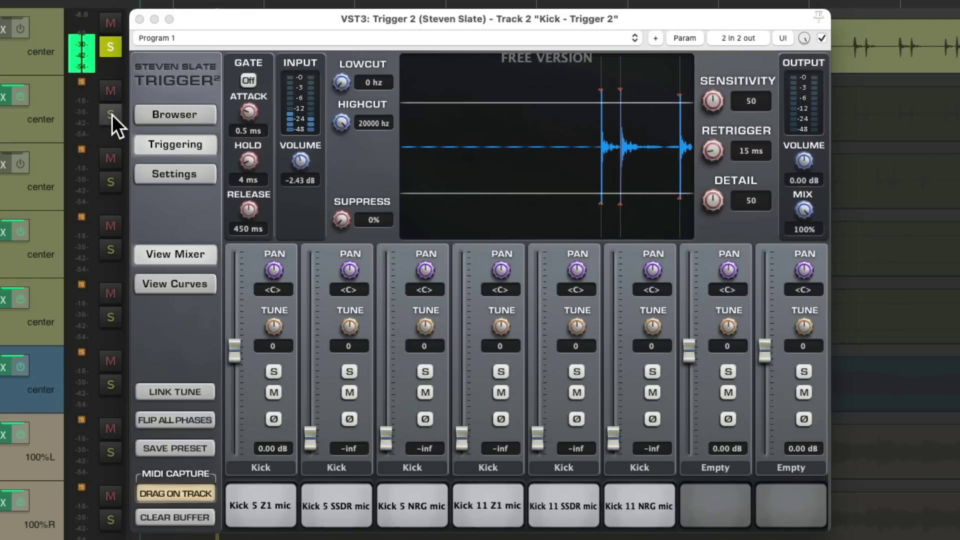
{"action": "left_click", "coordinate": [112, 115]}
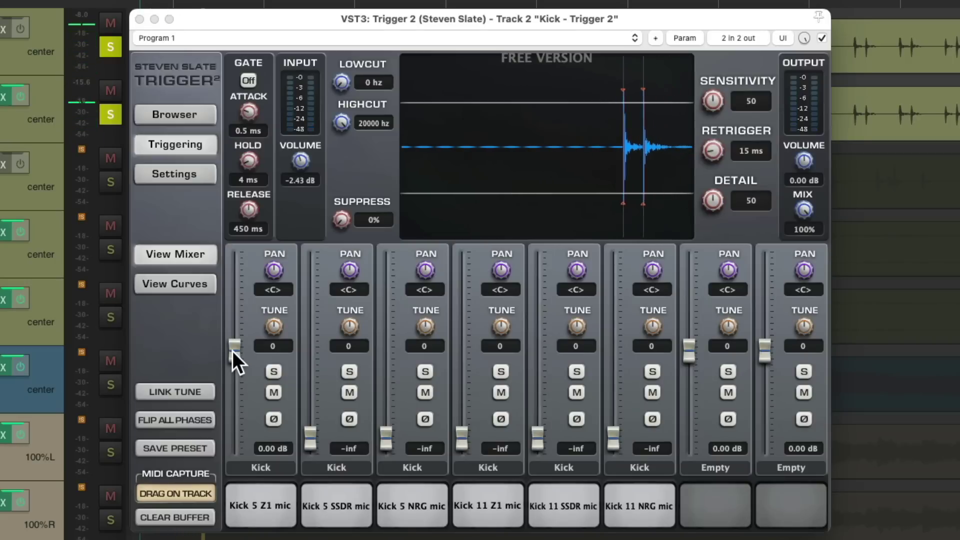
Step: Raise the Kick 5 Z1 mic level to 5.32 dB and try flipping all phases, restoring them after the comparison
{"action": "left_click_drag", "start_coordinate": [232, 350], "coordinate": [238, 322]}
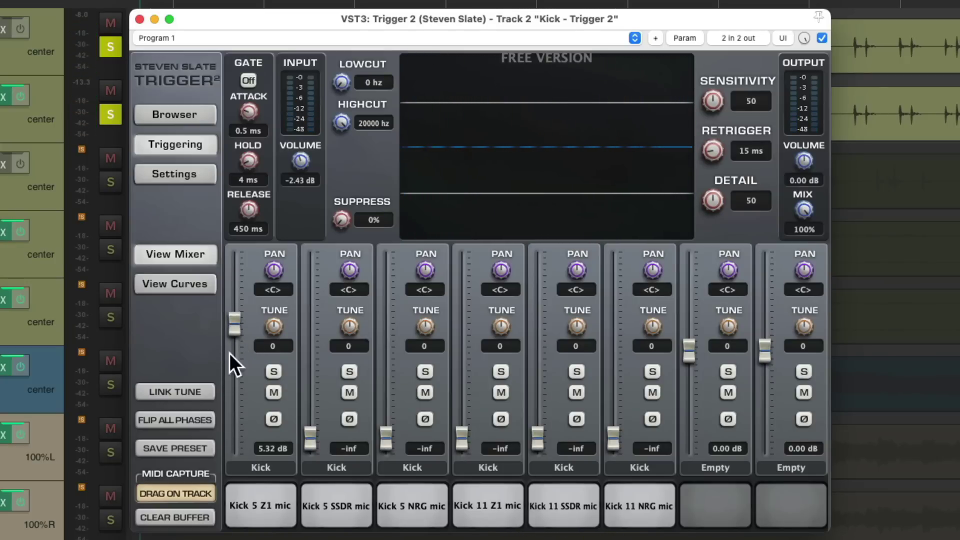
{"action": "left_click", "coordinate": [190, 419]}
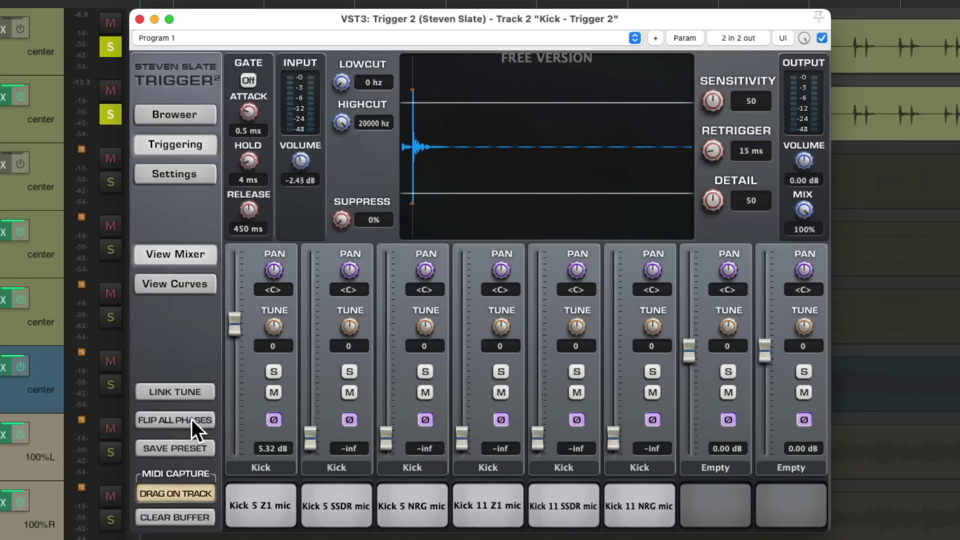
{"action": "left_click", "coordinate": [191, 419]}
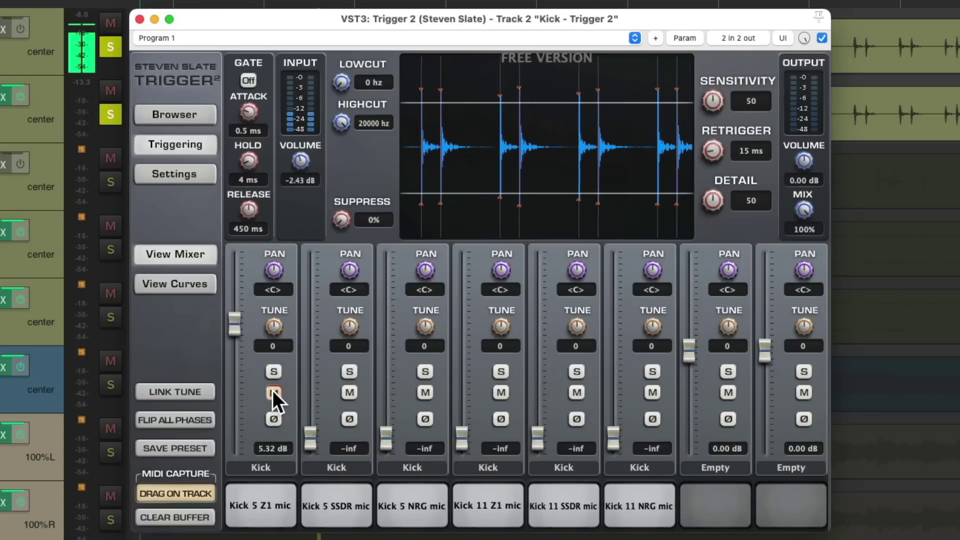
Step: Trim the Kick 5 Z1 mic level to 5.09 dB and raise the Kick 5 SSDR mic level to -10.88 dB
{"action": "left_click_drag", "start_coordinate": [236, 324], "coordinate": [236, 325]}
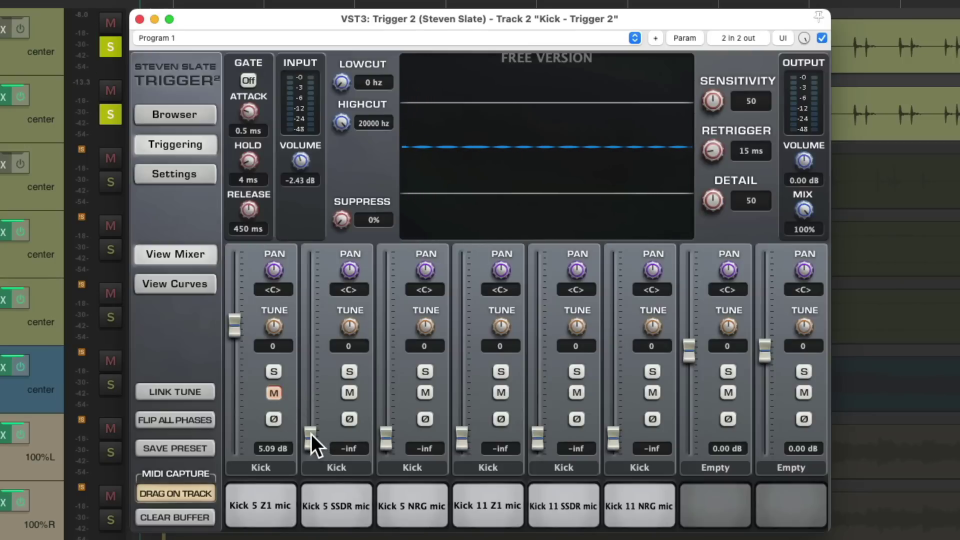
{"action": "left_click_drag", "start_coordinate": [311, 434], "coordinate": [311, 378]}
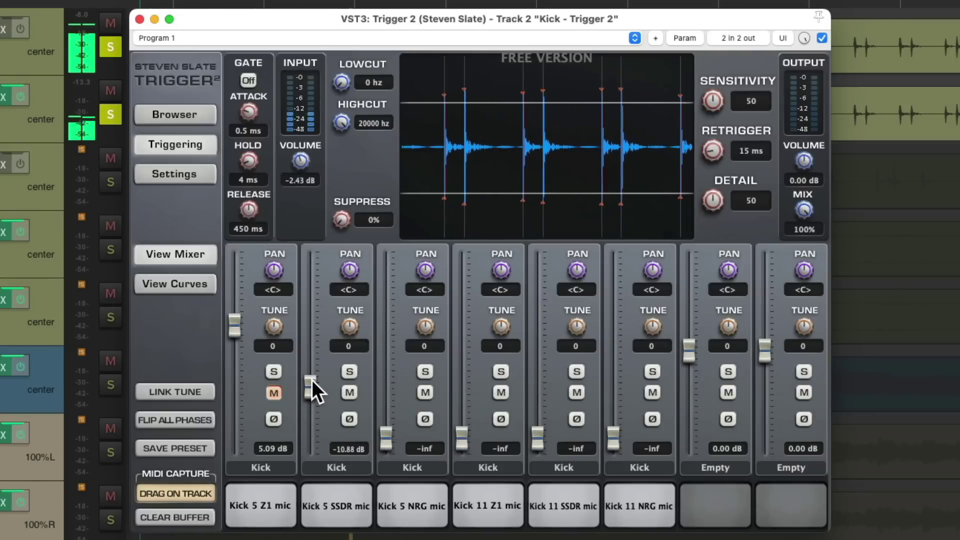
Step: Raise the Kick 5 NRG mic level to -8.90 dB with the Kick 5 SSDR mic muted, and unmute SSDR again
{"action": "left_click", "coordinate": [350, 392]}
{"action": "left_click_drag", "start_coordinate": [385, 434], "coordinate": [388, 373]}
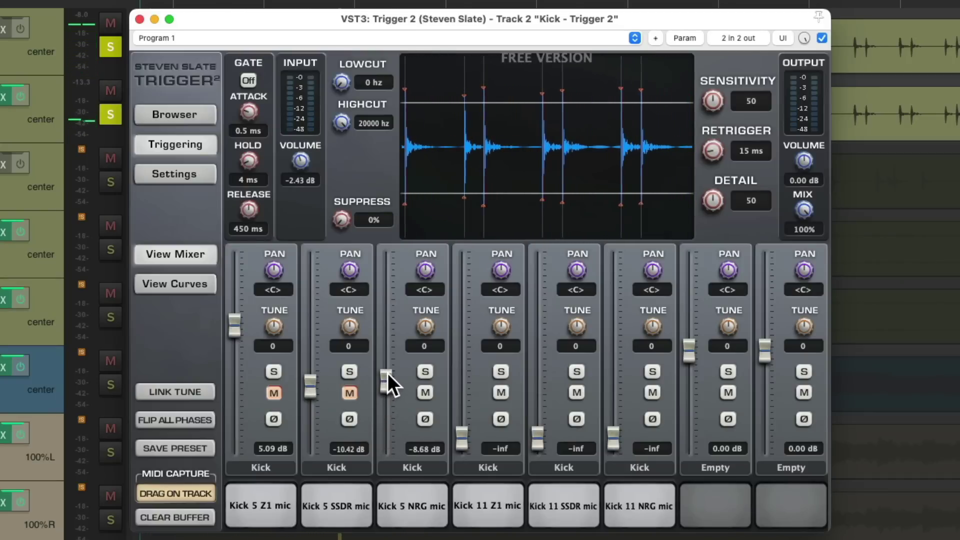
{"action": "left_click", "coordinate": [351, 392]}
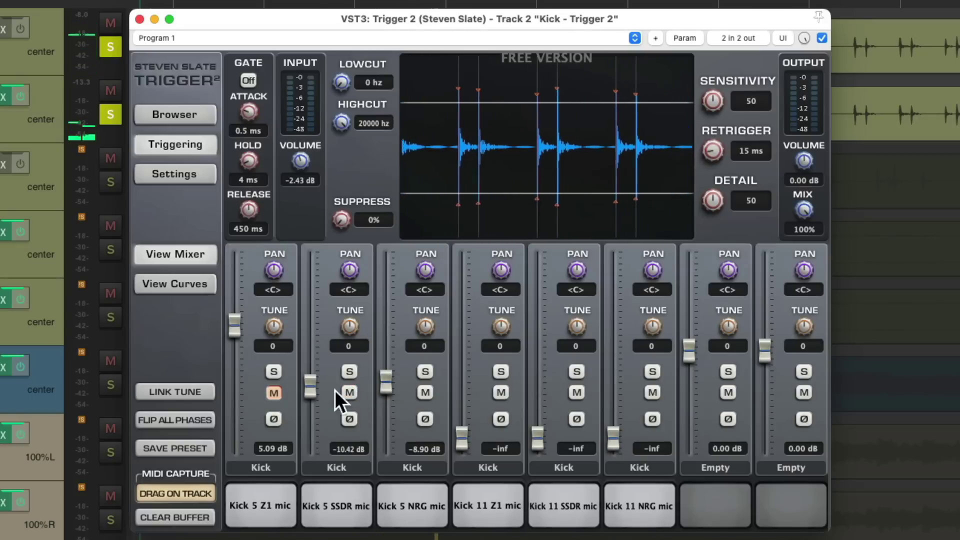
Step: Trim the Kick 5 SSDR mic to -10.52 dB and NRG to -9.58 dB, and unmute the Z1 mic at 4.61 dB
{"action": "left_click", "coordinate": [311, 392]}
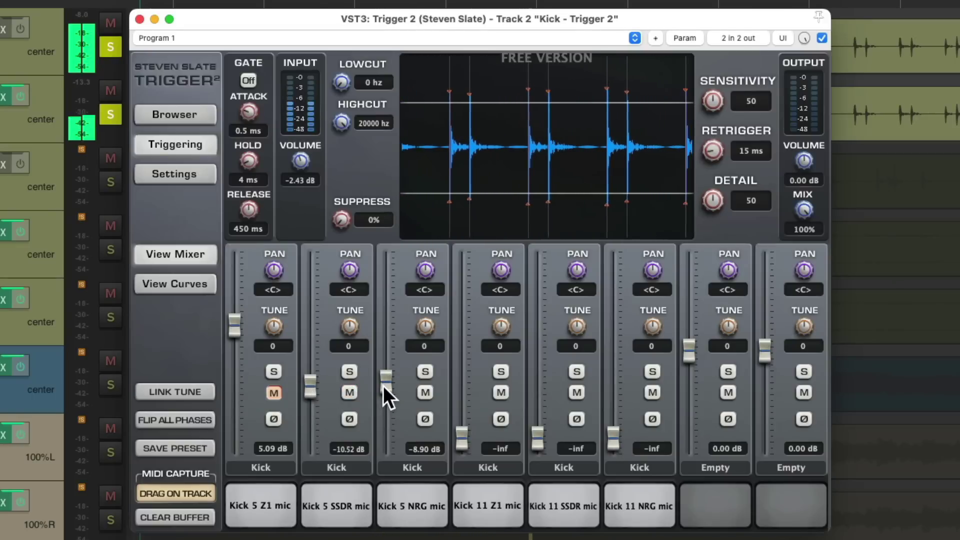
{"action": "left_click_drag", "start_coordinate": [383, 386], "coordinate": [383, 387]}
{"action": "left_click", "coordinate": [274, 393]}
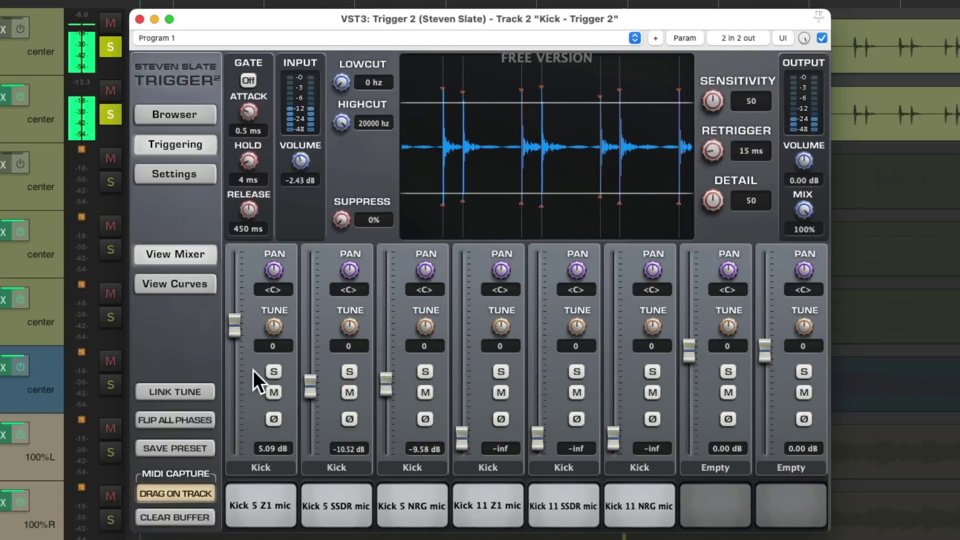
{"action": "left_click_drag", "start_coordinate": [236, 332], "coordinate": [236, 333]}
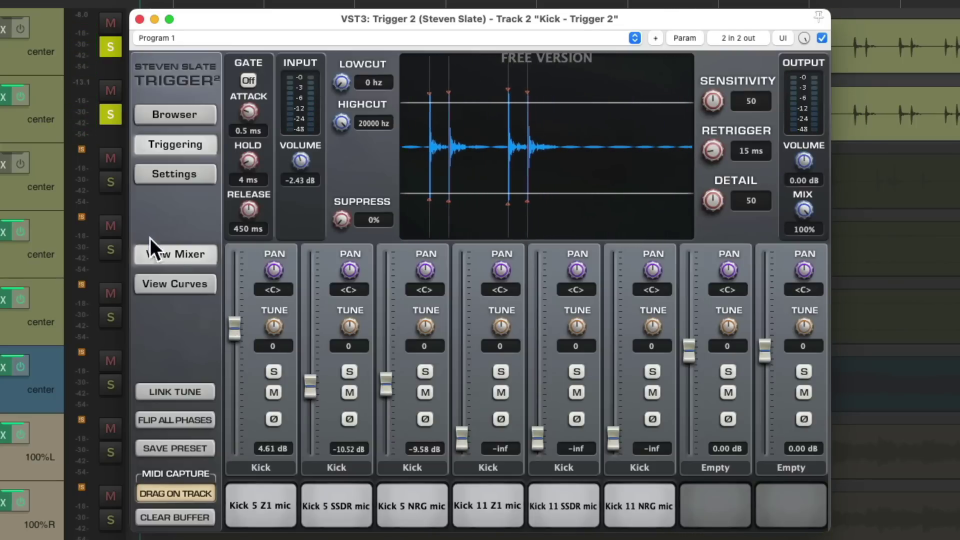
Step: Solo the Snare, Overheads and Rooms tracks too and compare playback without and with the "Kick - Trigger 2" track
{"action": "left_click_drag", "start_coordinate": [113, 183], "coordinate": [118, 284]}
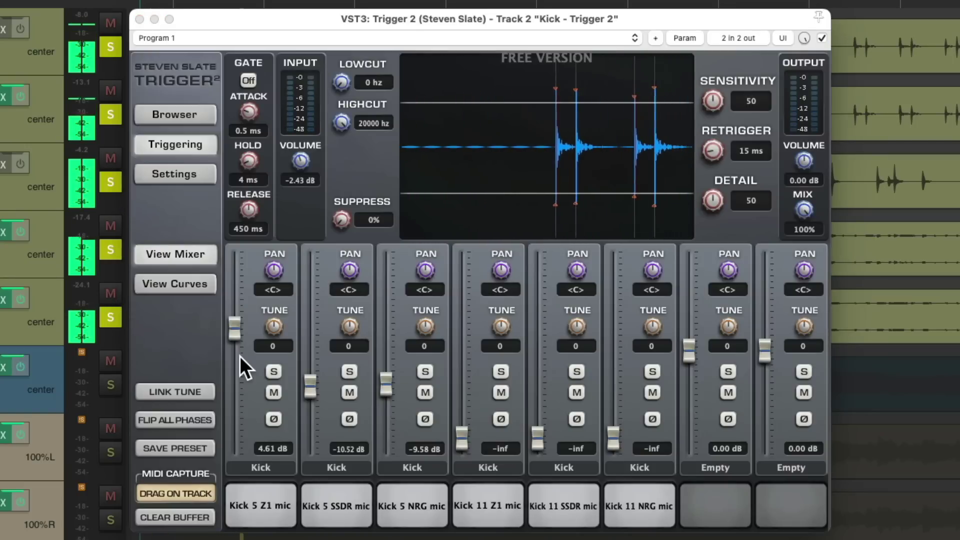
{"action": "left_click", "coordinate": [110, 114]}
{"action": "left_click", "coordinate": [110, 114]}
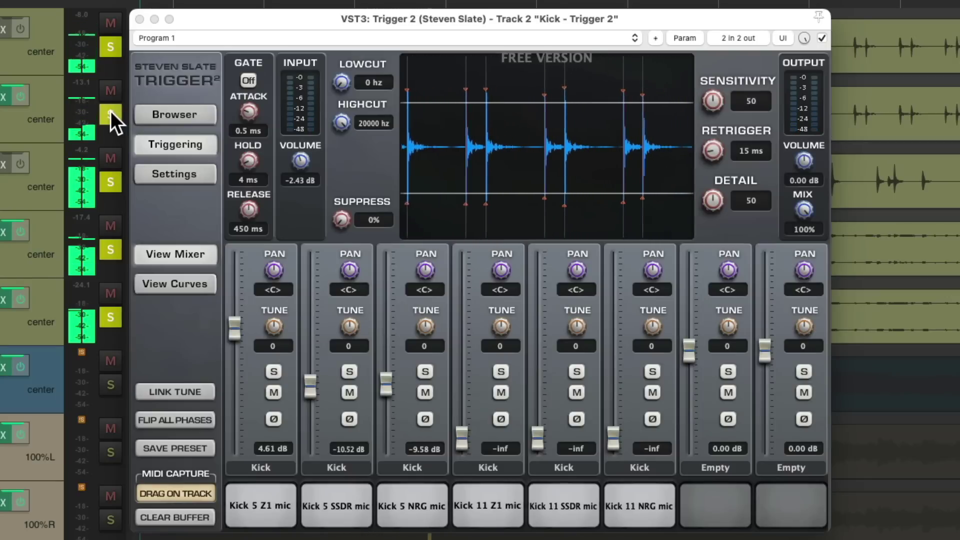
Step: Raise the Kick 5 mic levels to 4.69 dB for Z1, -9.72 dB for SSDR and -8.61 dB for NRG
{"action": "left_click", "coordinate": [235, 330]}
{"action": "mouse_move", "coordinate": [307, 387]}
{"action": "left_mouse_down"}
{"action": "mouse_move", "coordinate": [308, 349]}
{"action": "mouse_move", "coordinate": [305, 385]}
{"action": "left_mouse_up"}
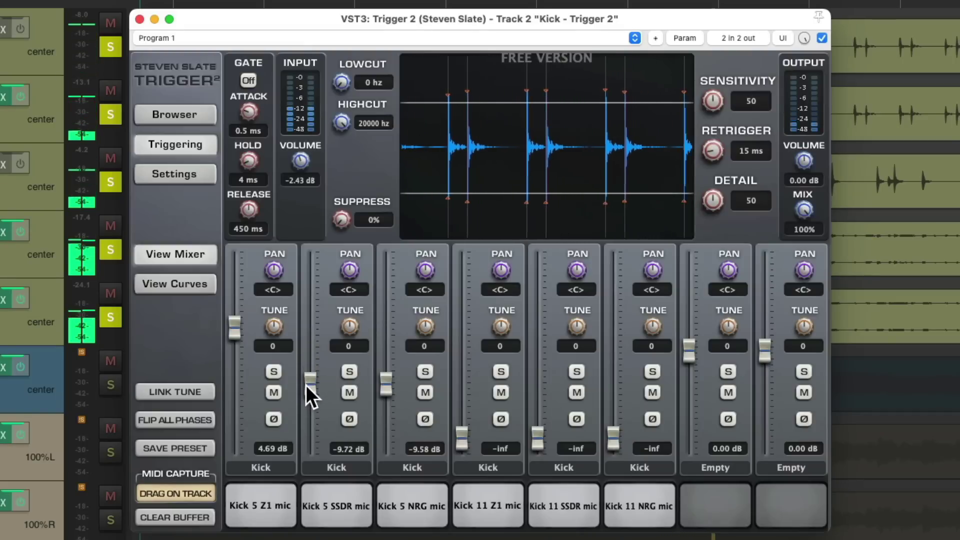
{"action": "mouse_move", "coordinate": [388, 382]}
{"action": "left_mouse_down"}
{"action": "mouse_move", "coordinate": [389, 351]}
{"action": "mouse_move", "coordinate": [379, 379]}
{"action": "left_mouse_up"}
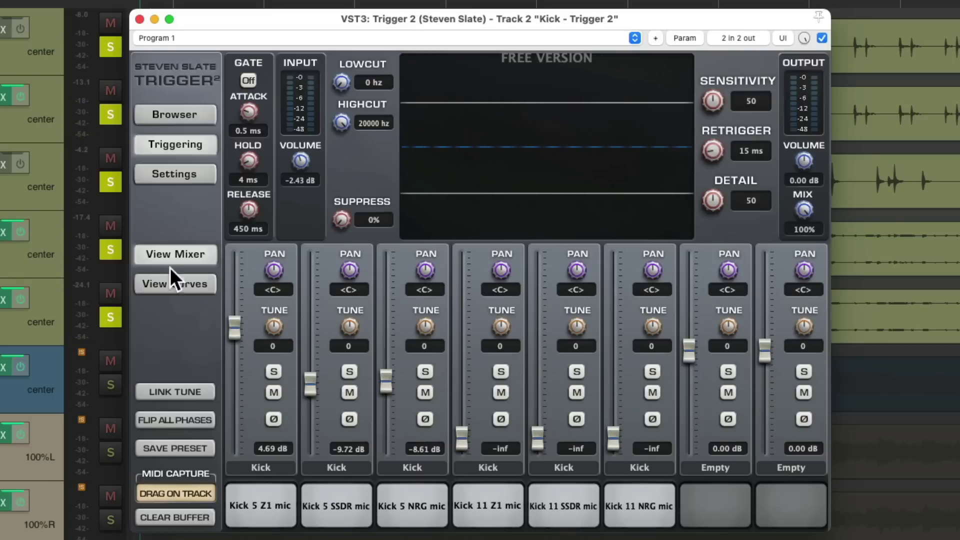
Step: Unsolo the Snare, Overheads and Rooms tracks and mute all three Kick 5 mics
{"action": "left_click_drag", "start_coordinate": [116, 187], "coordinate": [119, 292]}
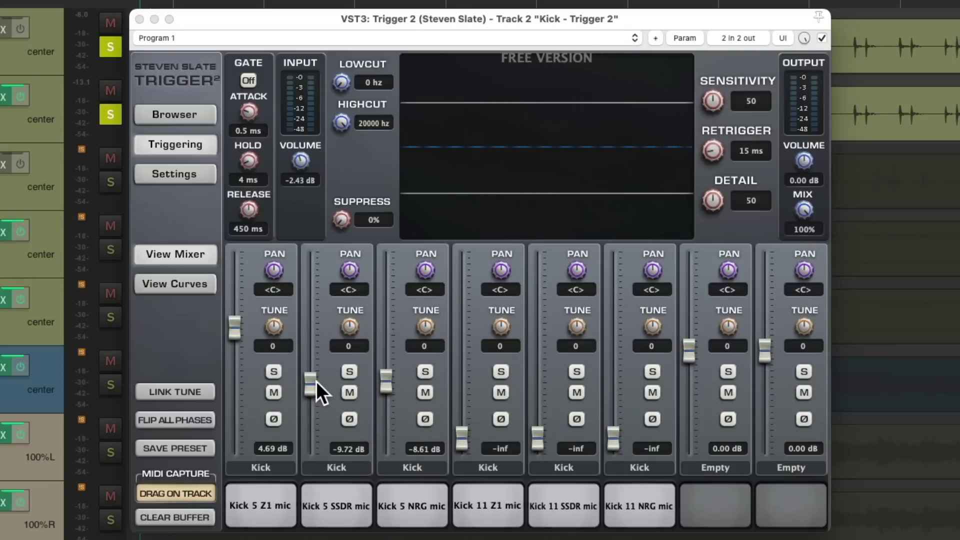
{"action": "left_click", "coordinate": [274, 392]}
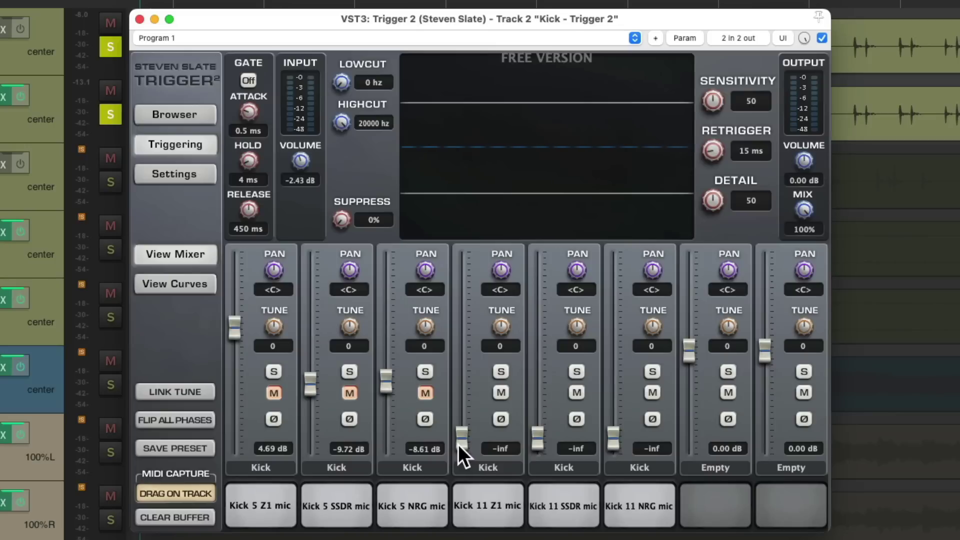
Step: Raise the Kick 11 Z1 mic level to 1.66 dB, checking it against the original Kick track during playback
{"action": "left_click_drag", "start_coordinate": [460, 434], "coordinate": [463, 332]}
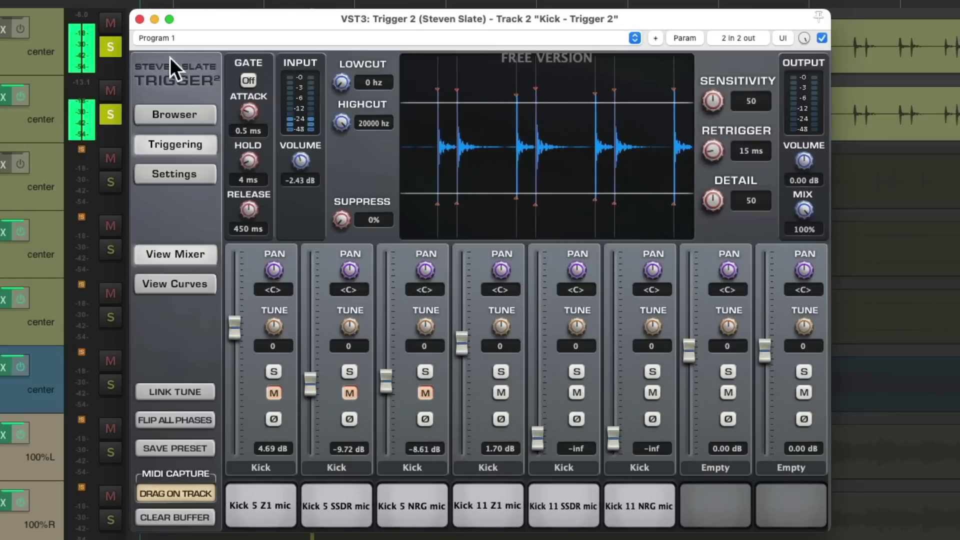
{"action": "left_click", "coordinate": [112, 43]}
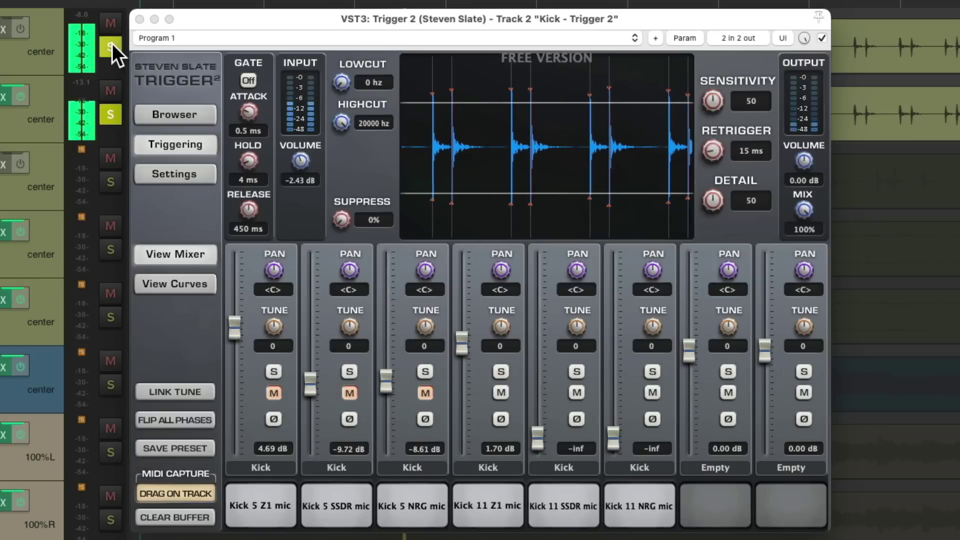
{"action": "mouse_move", "coordinate": [461, 344]}
{"action": "left_mouse_down"}
{"action": "mouse_move", "coordinate": [448, 448]}
{"action": "mouse_move", "coordinate": [460, 341]}
{"action": "left_mouse_up"}
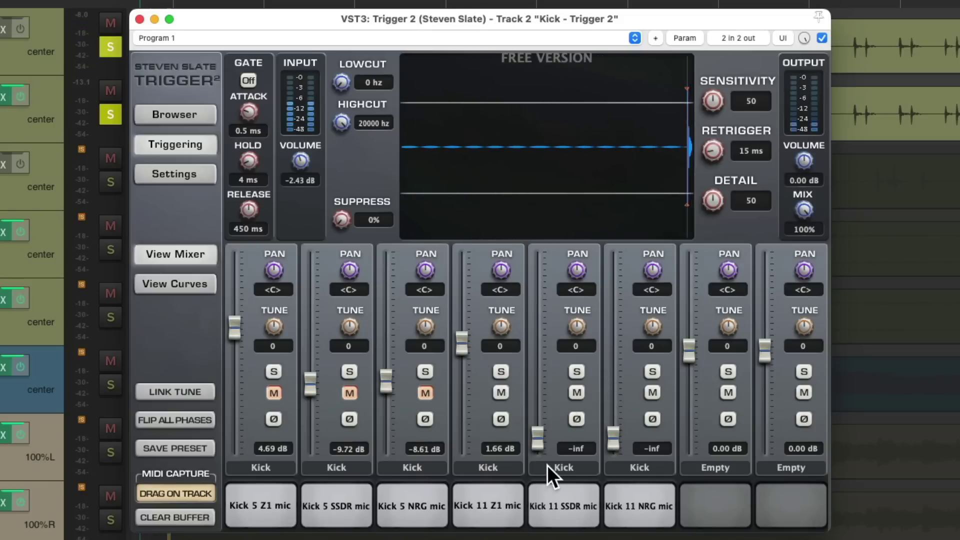
Step: Raise the Kick 11 SSDR mic level to -7.42 dB and the Kick 11 NRG mic level to -10.15 dB
{"action": "left_click_drag", "start_coordinate": [539, 440], "coordinate": [538, 373]}
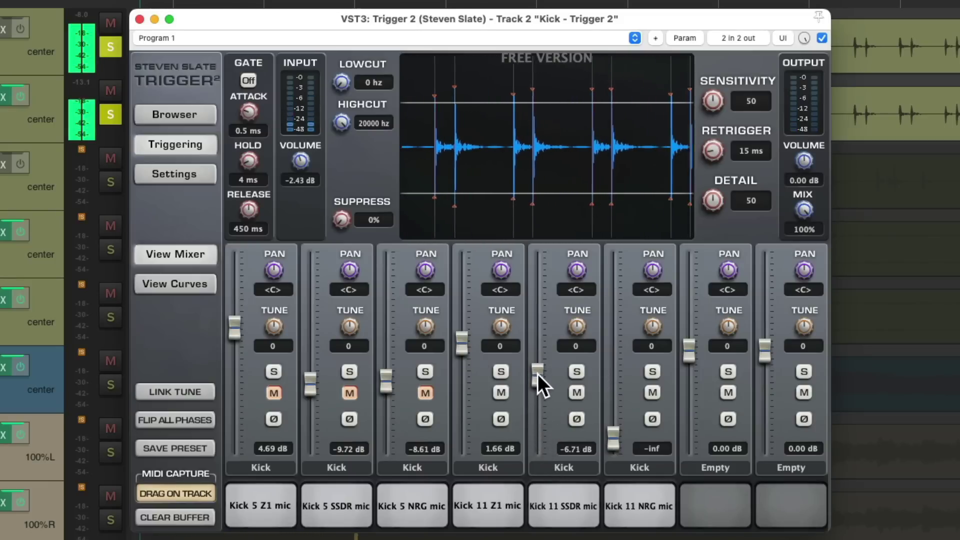
{"action": "left_click_drag", "start_coordinate": [608, 435], "coordinate": [613, 380]}
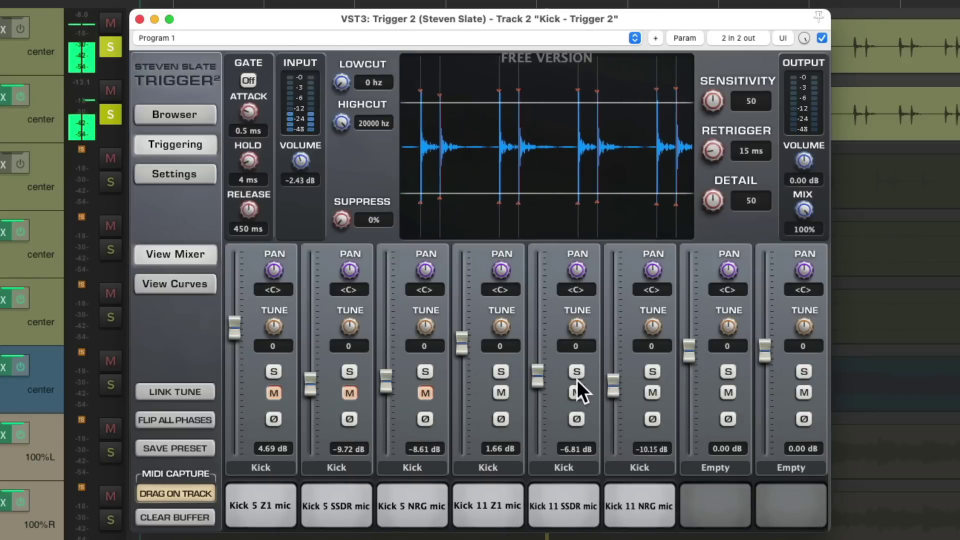
{"action": "left_click_drag", "start_coordinate": [541, 377], "coordinate": [539, 379]}
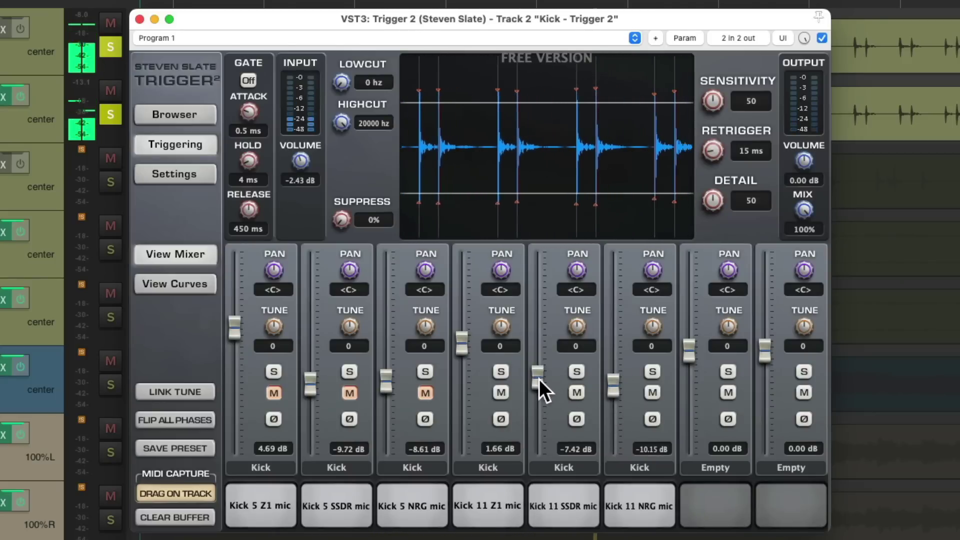
Step: Unmute the Kick 5 NRG and SSDR mics and trim them to -9.44 dB and -10.72 dB
{"action": "left_click", "coordinate": [426, 393]}
{"action": "left_click", "coordinate": [350, 393]}
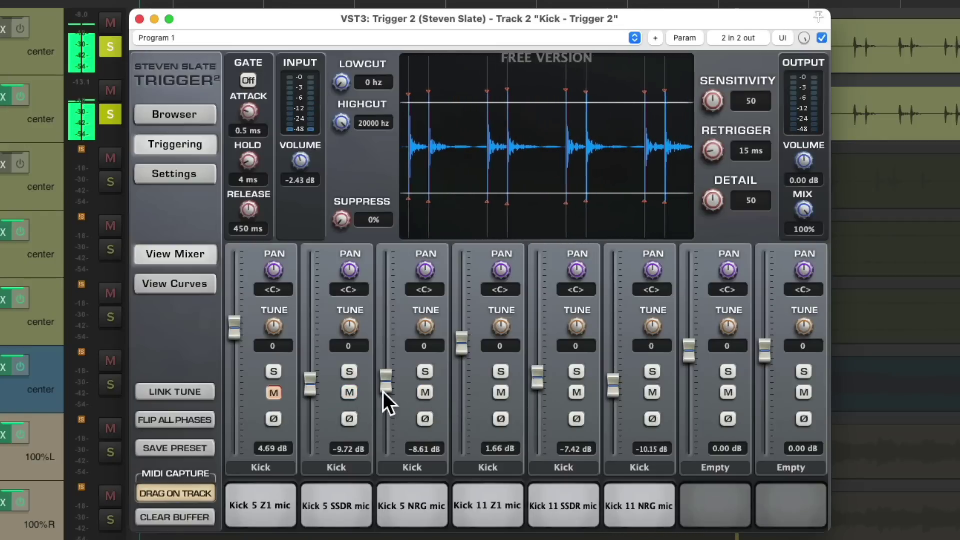
{"action": "left_click_drag", "start_coordinate": [385, 383], "coordinate": [385, 386]}
{"action": "left_click_drag", "start_coordinate": [311, 389], "coordinate": [311, 392]}
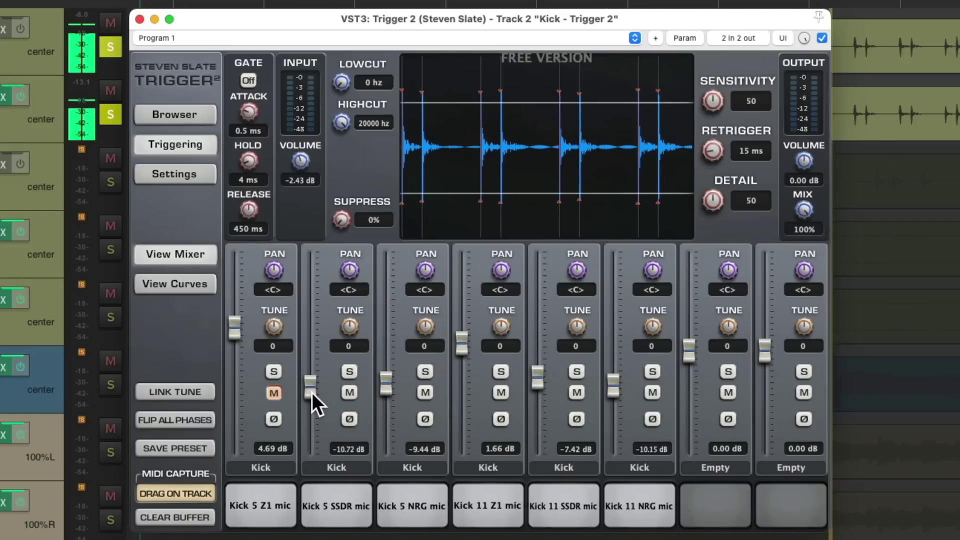
Step: Lower the Kick 11 NRG mic to -11.62 dB and Kick 11 SSDR to -8.59 dB, and unmute the Kick 5 Z1 mic
{"action": "left_click_drag", "start_coordinate": [611, 385], "coordinate": [610, 390]}
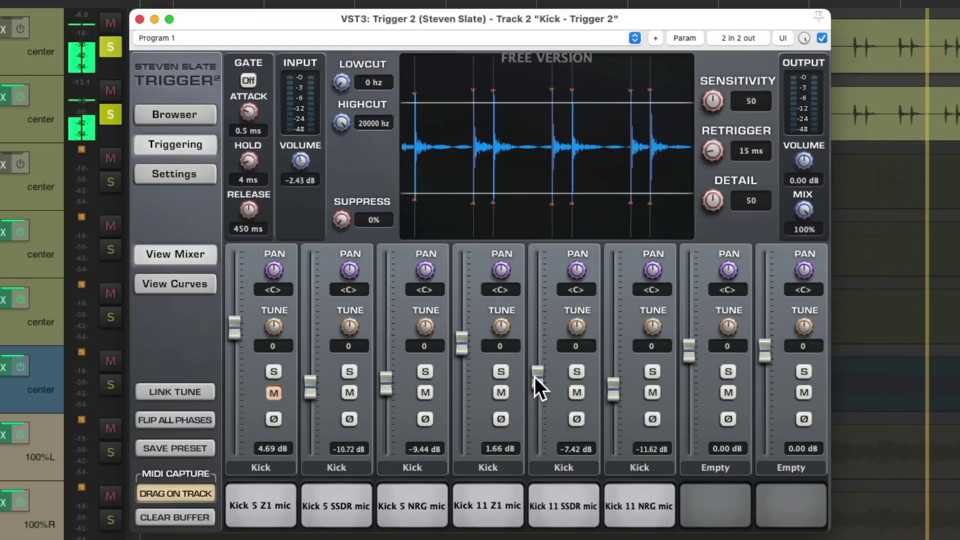
{"action": "left_click_drag", "start_coordinate": [535, 377], "coordinate": [535, 380]}
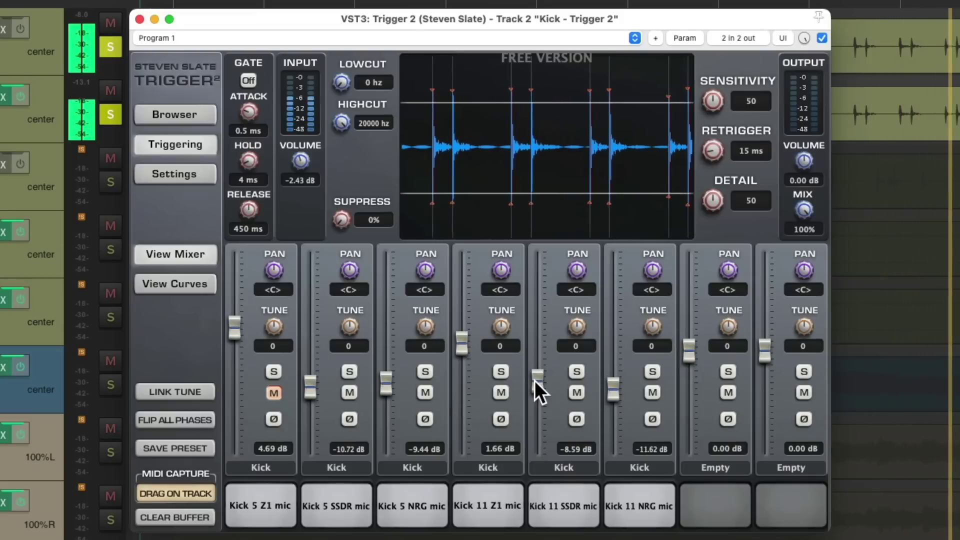
{"action": "left_click", "coordinate": [274, 393]}
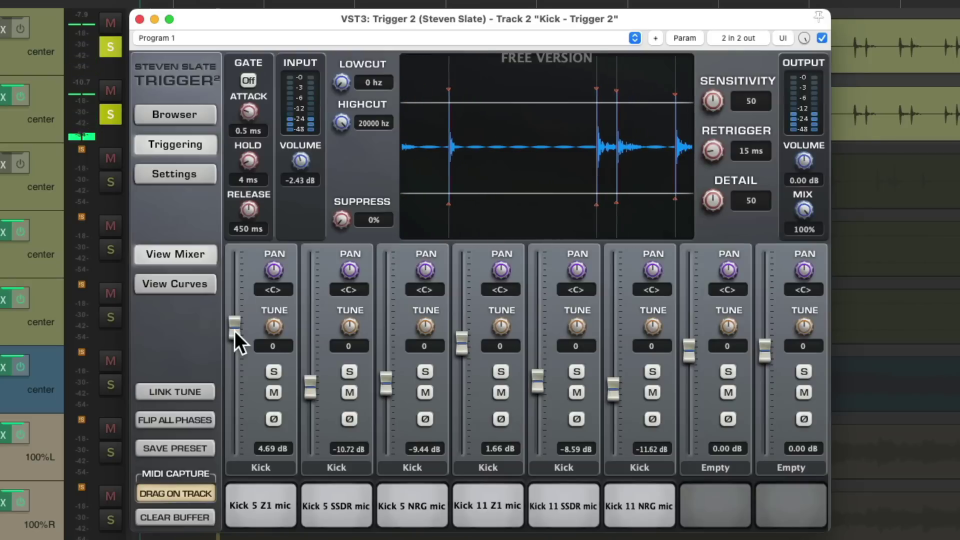
Step: Pull the Kick 11 Z1 and Kick 11 NRG mics down to -inf and mute the Kick 5 NRG and SSDR mics
{"action": "left_click_drag", "start_coordinate": [463, 343], "coordinate": [461, 462]}
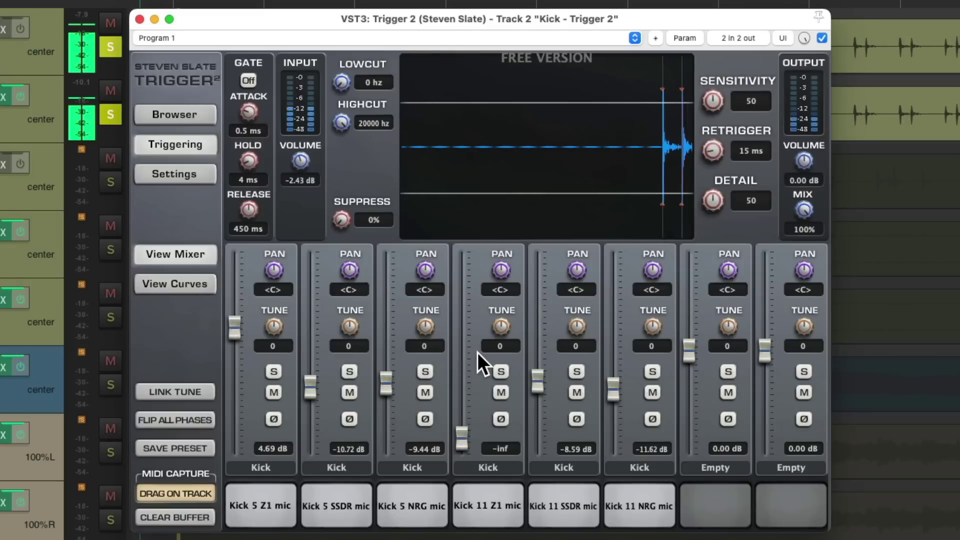
{"action": "left_click", "coordinate": [427, 393]}
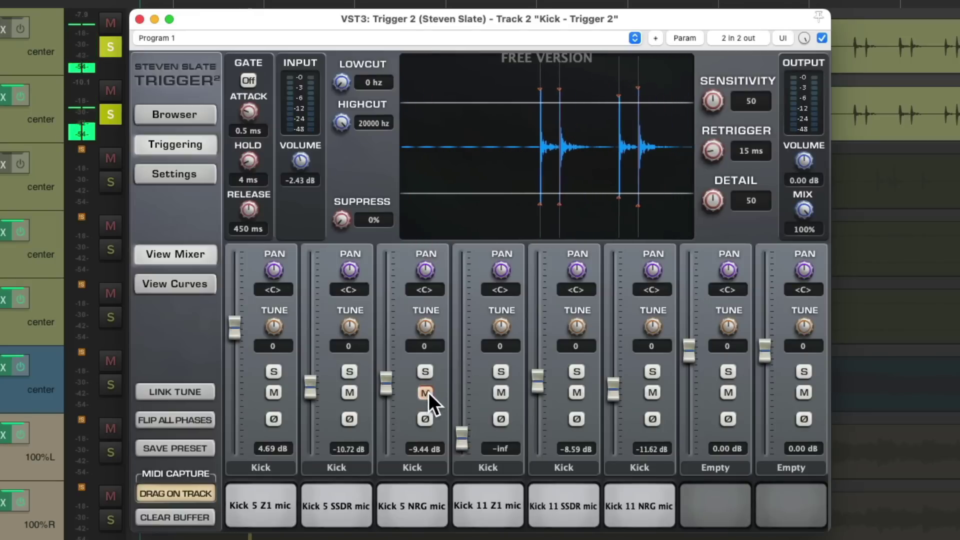
{"action": "left_click", "coordinate": [352, 391]}
{"action": "left_click_drag", "start_coordinate": [614, 388], "coordinate": [613, 443]}
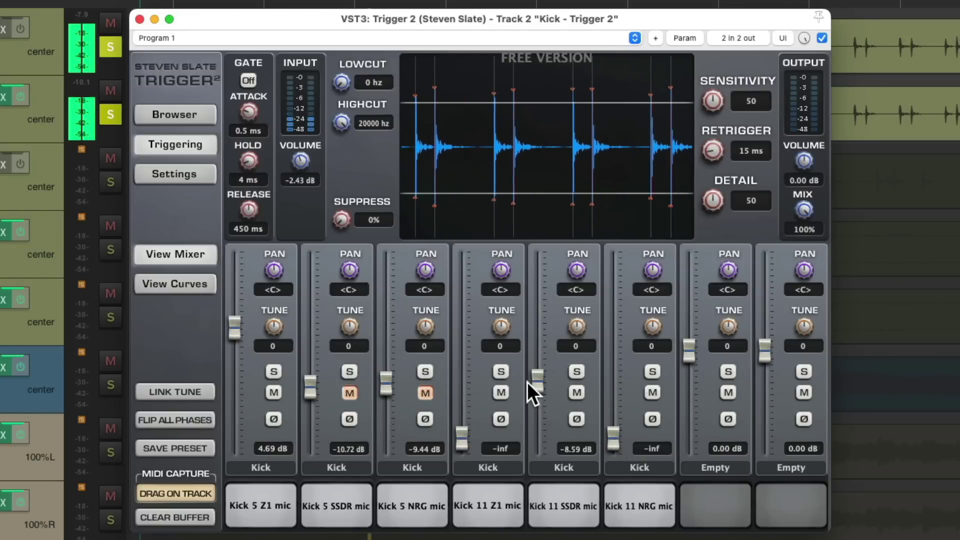
Step: Set the Kick 11 SSDR mic level to -8.97 dB and bring the Kick 11 NRG mic up to -8.43 dB
{"action": "left_click", "coordinate": [535, 380]}
{"action": "left_click_drag", "start_coordinate": [535, 382], "coordinate": [536, 385]}
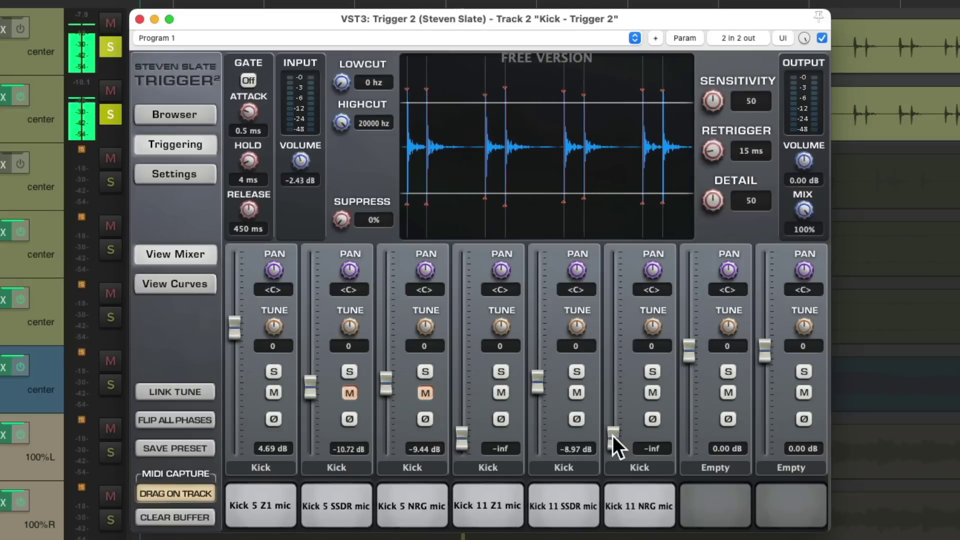
{"action": "left_click_drag", "start_coordinate": [611, 433], "coordinate": [611, 373]}
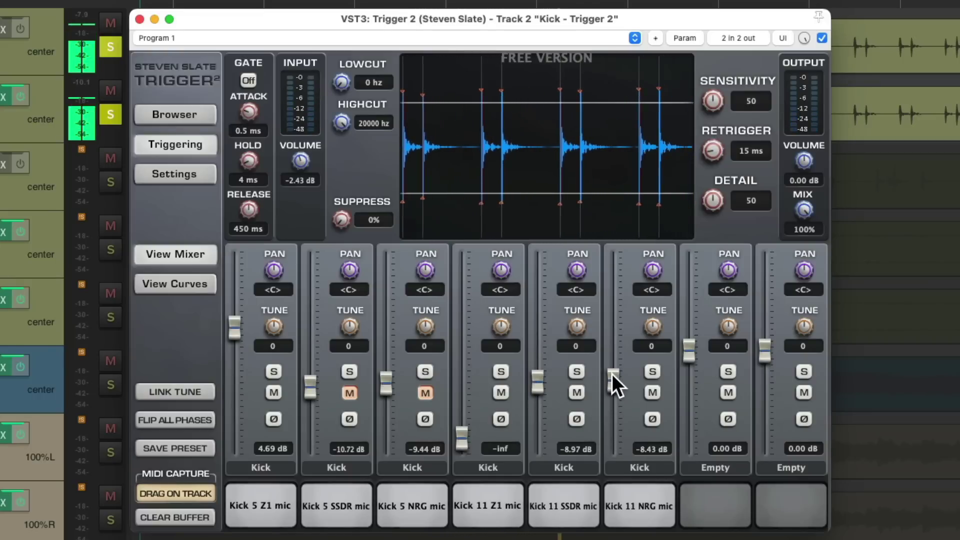
Step: Unmute the Kick 5 NRG and SSDR mics and lower them to -10.03 dB and -12.57 dB
{"action": "left_click", "coordinate": [426, 393]}
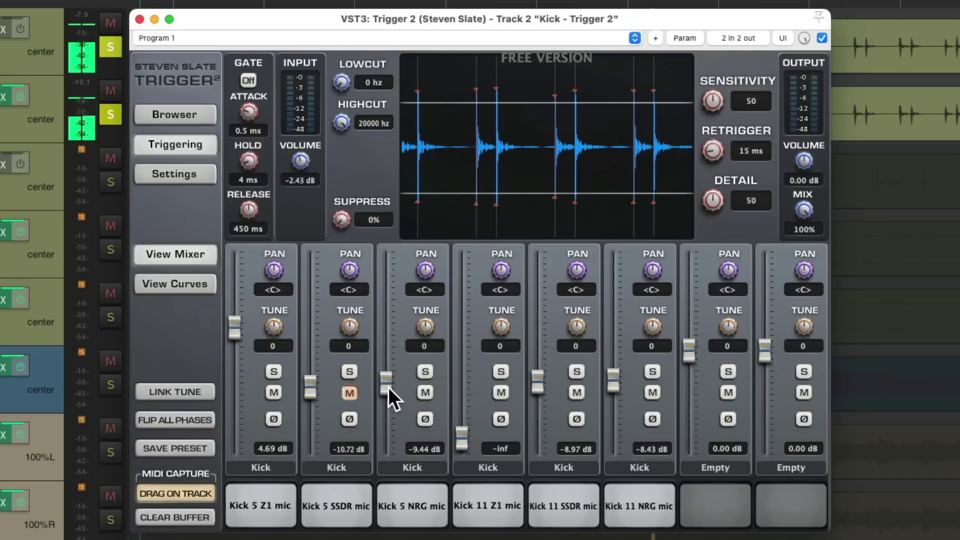
{"action": "left_click_drag", "start_coordinate": [388, 387], "coordinate": [389, 388]}
{"action": "left_click", "coordinate": [350, 393]}
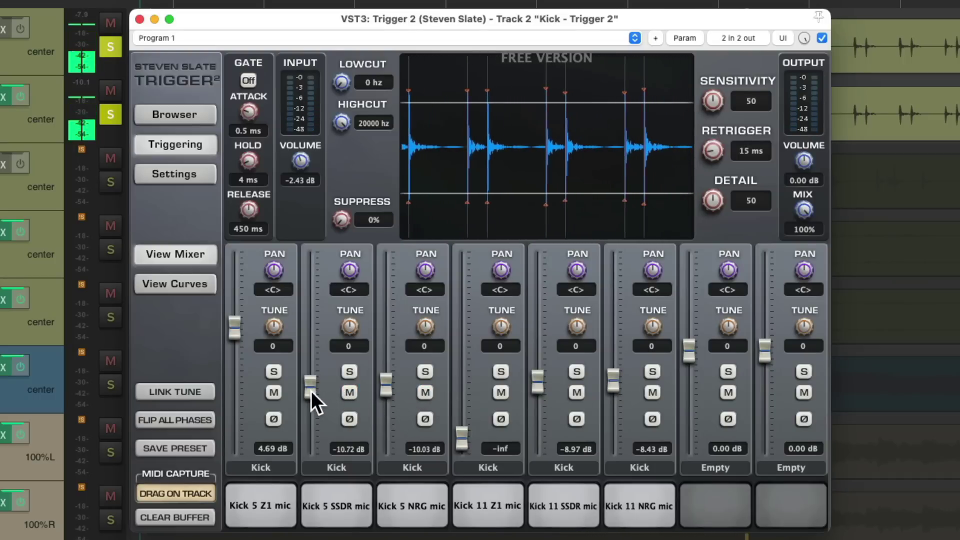
{"action": "left_click_drag", "start_coordinate": [308, 391], "coordinate": [308, 395]}
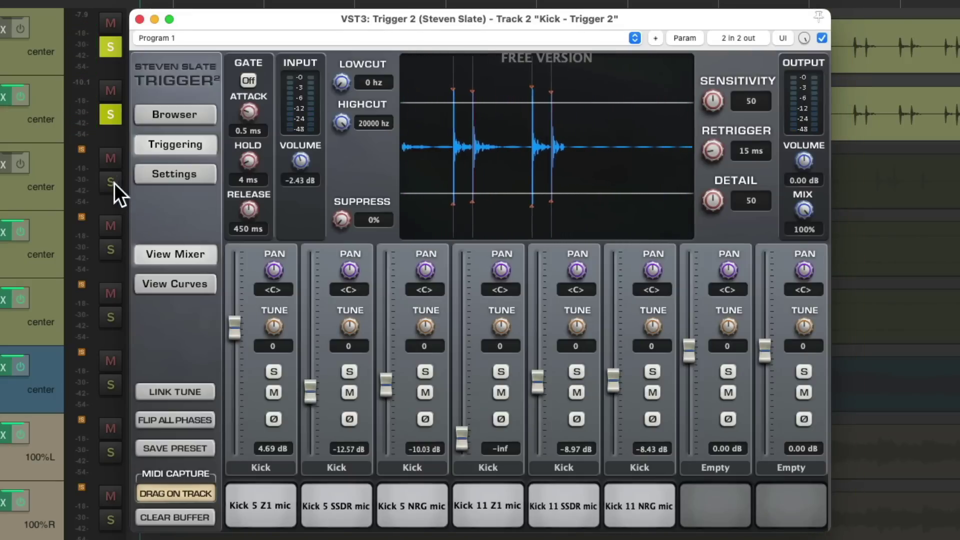
Step: Solo the Snare, Overheads and Rooms tracks again and fine-tune Kick 5 Z1 to 4.63 dB and Kick 5 NRG to -9.48 dB
{"action": "left_click_drag", "start_coordinate": [114, 183], "coordinate": [109, 307]}
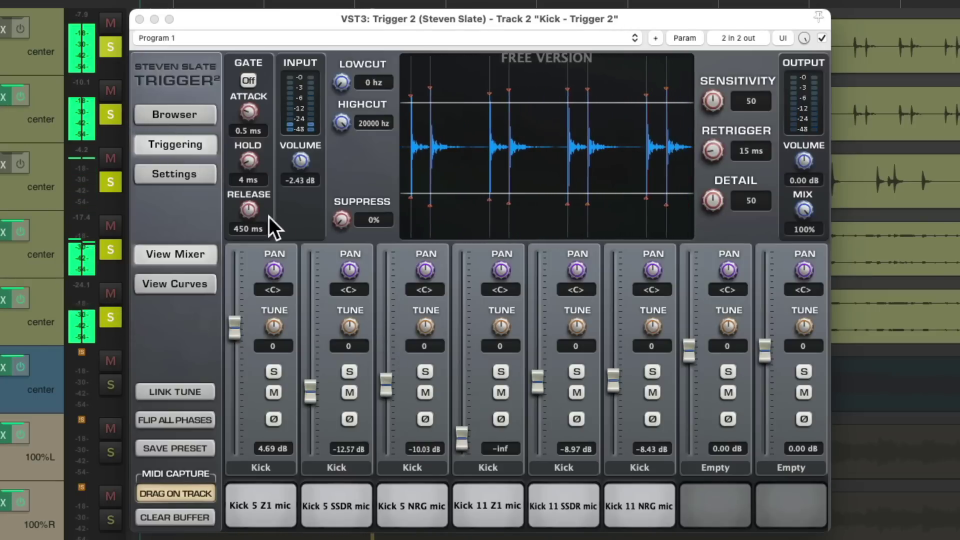
{"action": "left_click", "coordinate": [235, 331]}
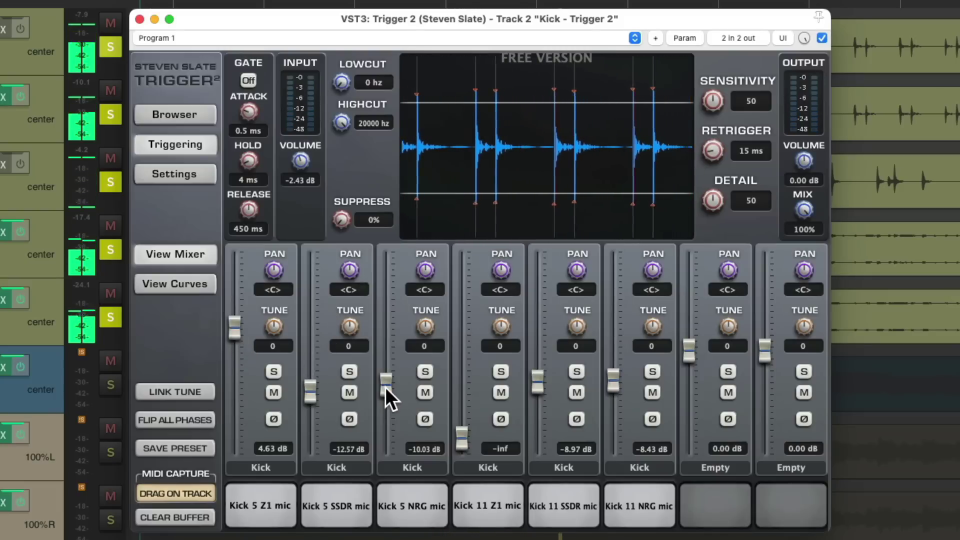
{"action": "left_click_drag", "start_coordinate": [385, 387], "coordinate": [385, 385]}
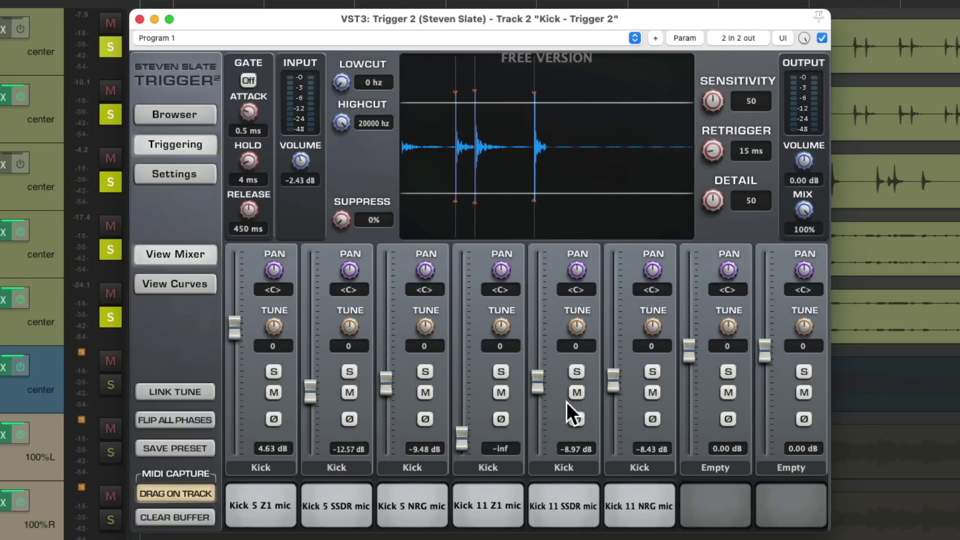
{"action": "key", "text": "space"}
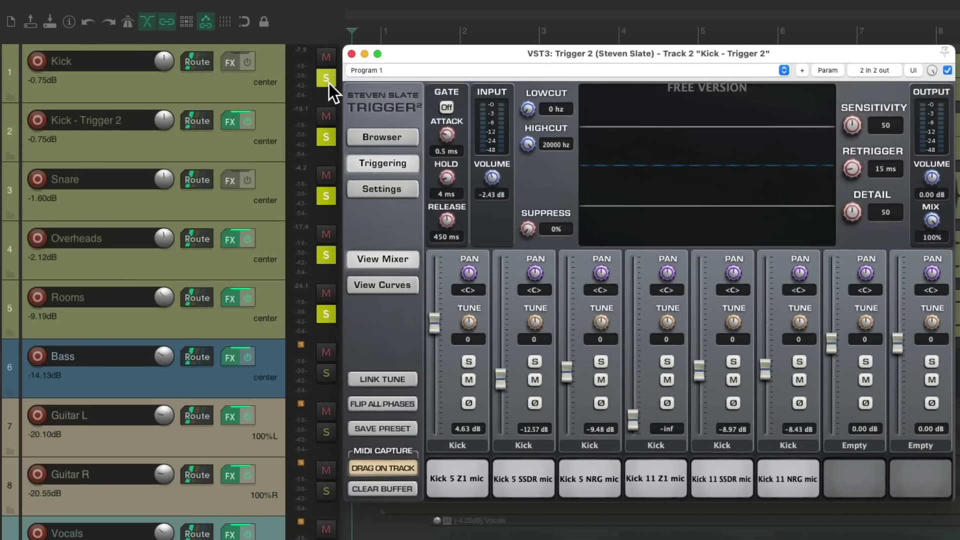
Step: Clear the solo state of all tracks and select the Snare track
{"action": "left_click", "coordinate": [326, 78]}
{"action": "left_click", "coordinate": [230, 203]}
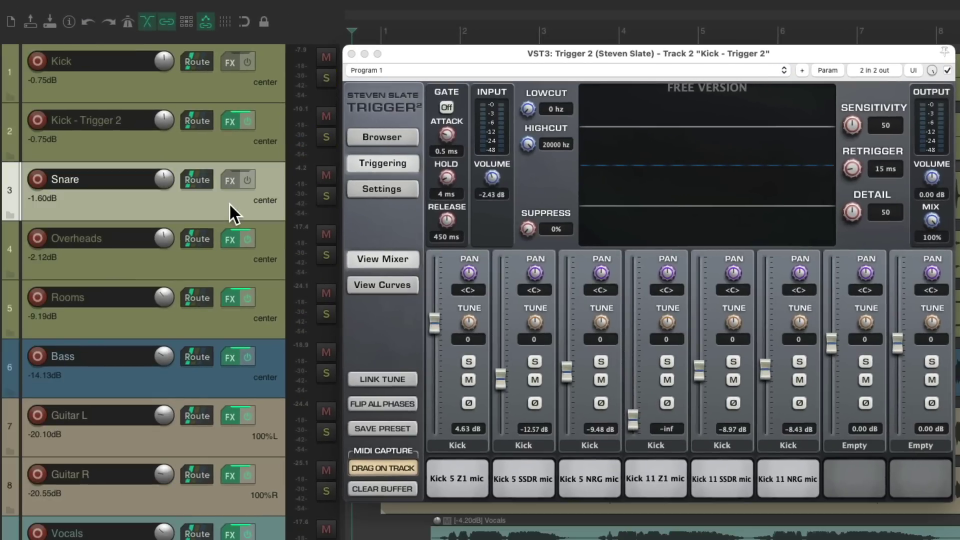
Step: Duplicate the Snare track and rename the copy "Snare - Trigger 2"
{"action": "right_click", "coordinate": [229, 202]}
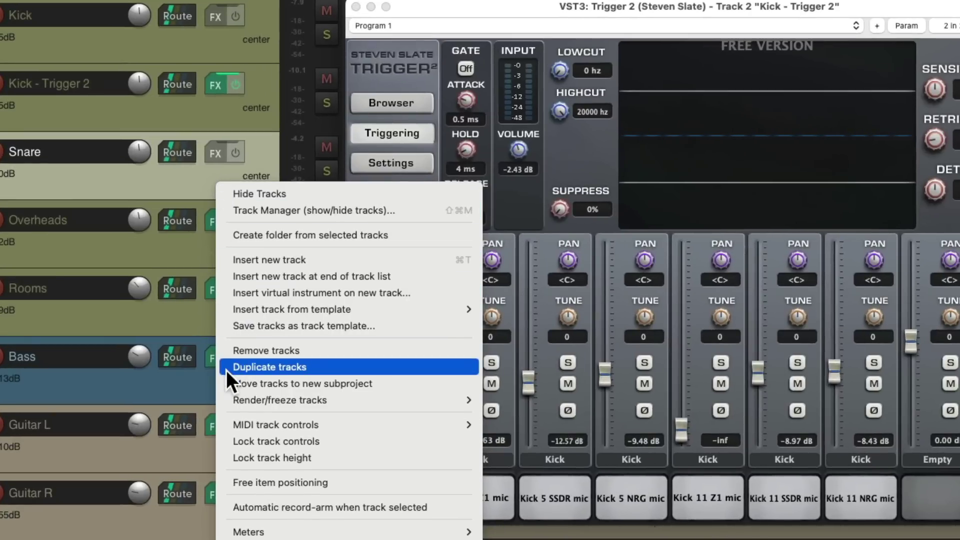
{"action": "left_click", "coordinate": [226, 370]}
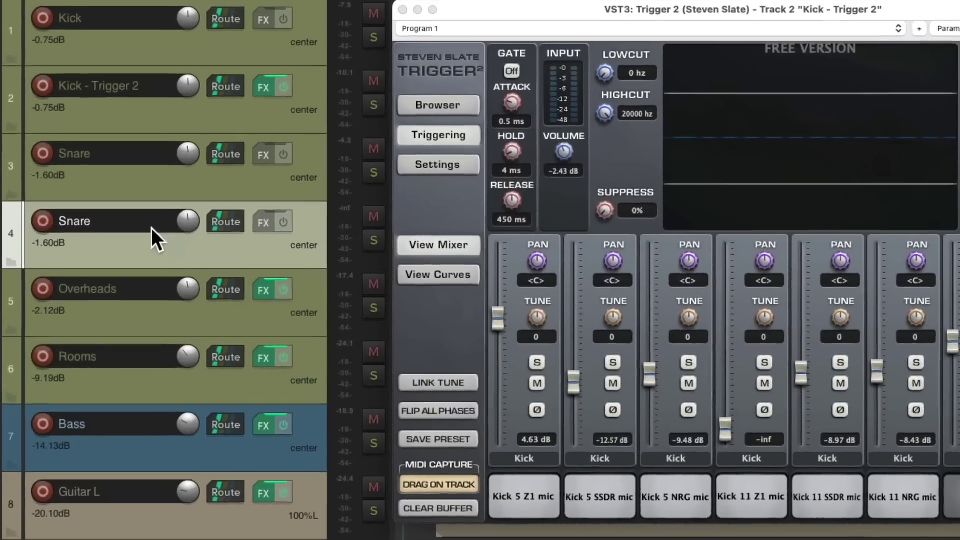
{"action": "double_click", "coordinate": [143, 225]}
{"action": "key", "text": "Right"}
{"action": "type", "text": "- Trigger 2"}
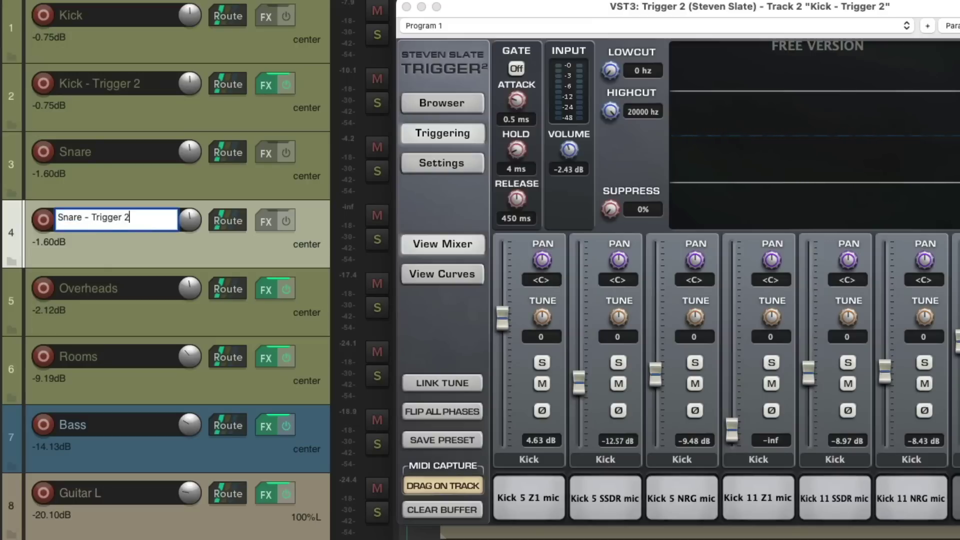
{"action": "key", "text": "Return"}
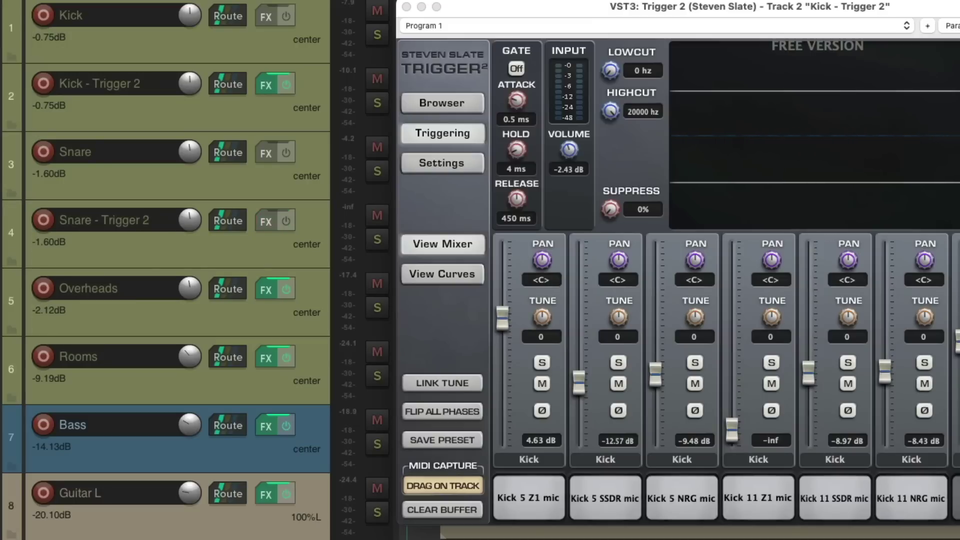
Step: Add the VST3 Trigger 2 plugin to the Snare - Trigger 2 track and solo that track
{"action": "left_click", "coordinate": [270, 223]}
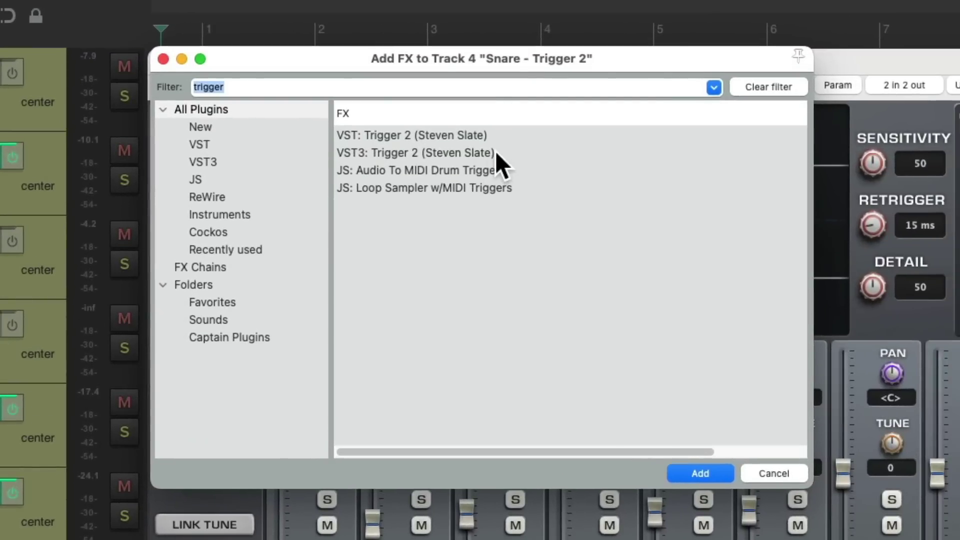
{"action": "left_click", "coordinate": [495, 152]}
{"action": "double_click", "coordinate": [495, 153]}
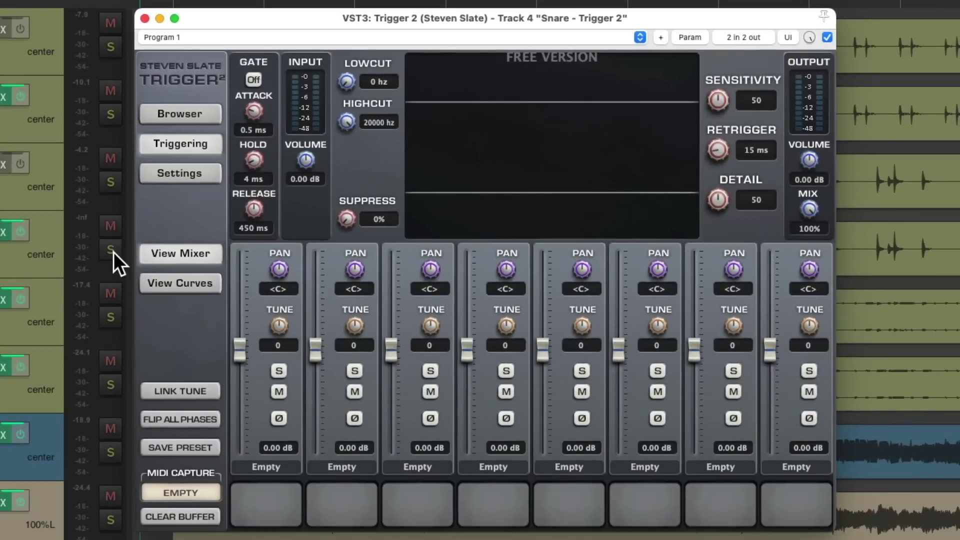
{"action": "left_click", "coordinate": [111, 251]}
Step: Load the Z1, SSDR and NRG samples of Snare 11 into Trigger 2's first three slots and those of Snare 21 into the following three
{"action": "left_click", "coordinate": [206, 117]}
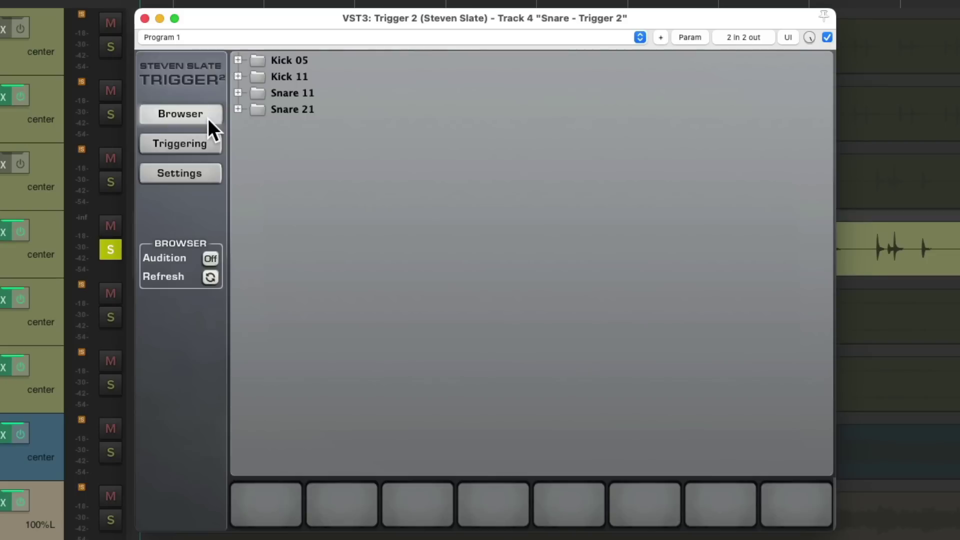
{"action": "left_click", "coordinate": [326, 92]}
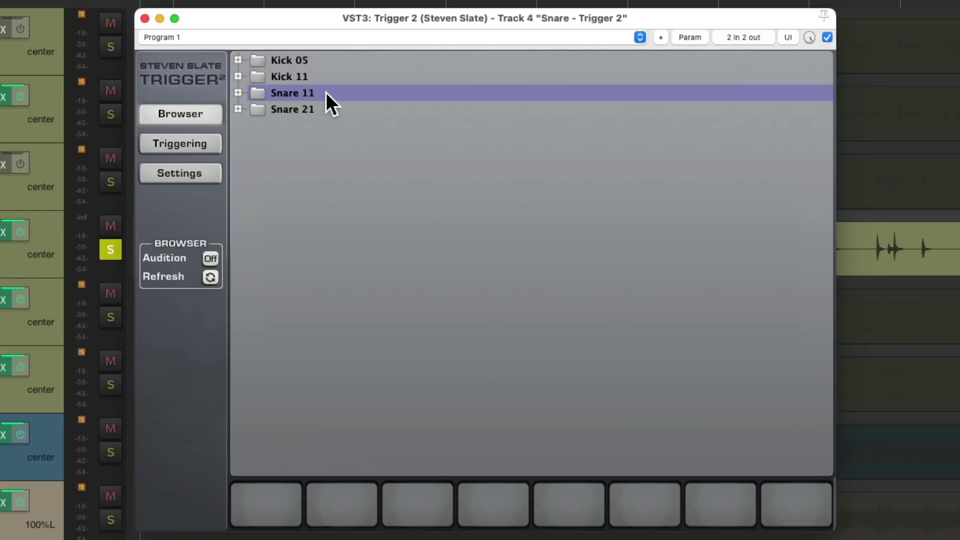
{"action": "double_click", "coordinate": [324, 92]}
{"action": "double_click", "coordinate": [326, 156]}
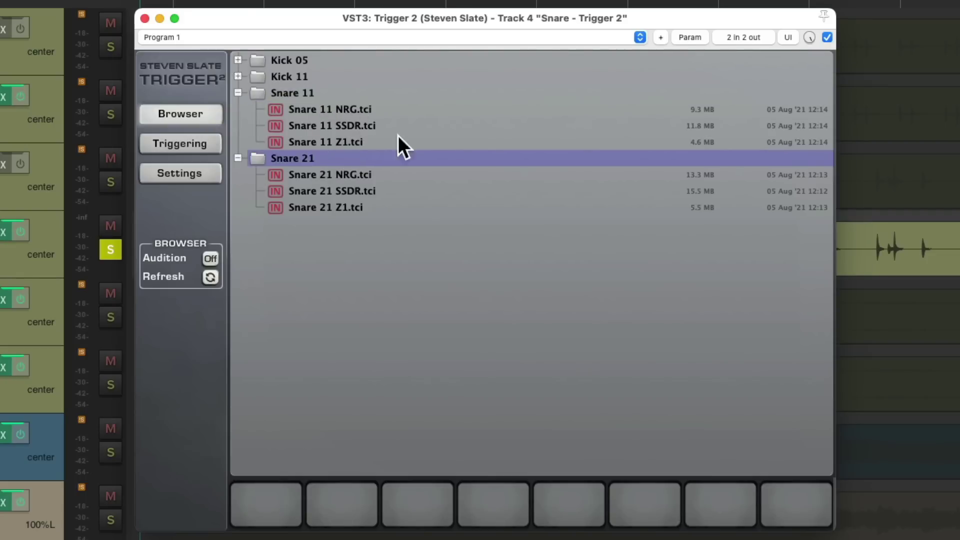
{"action": "left_click_drag", "start_coordinate": [406, 142], "coordinate": [355, 488]}
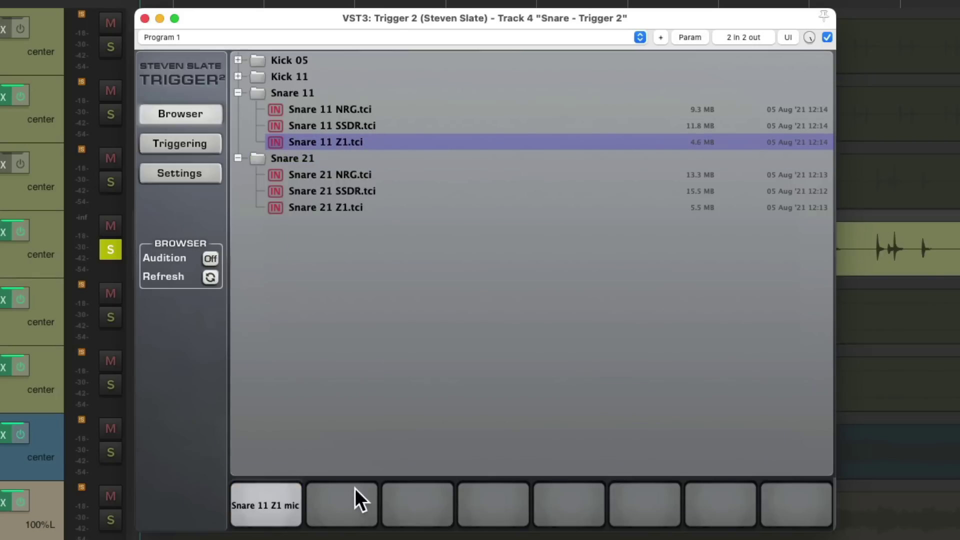
{"action": "left_click_drag", "start_coordinate": [349, 127], "coordinate": [345, 502]}
{"action": "left_click_drag", "start_coordinate": [380, 110], "coordinate": [435, 515]}
{"action": "left_click_drag", "start_coordinate": [346, 206], "coordinate": [568, 502]}
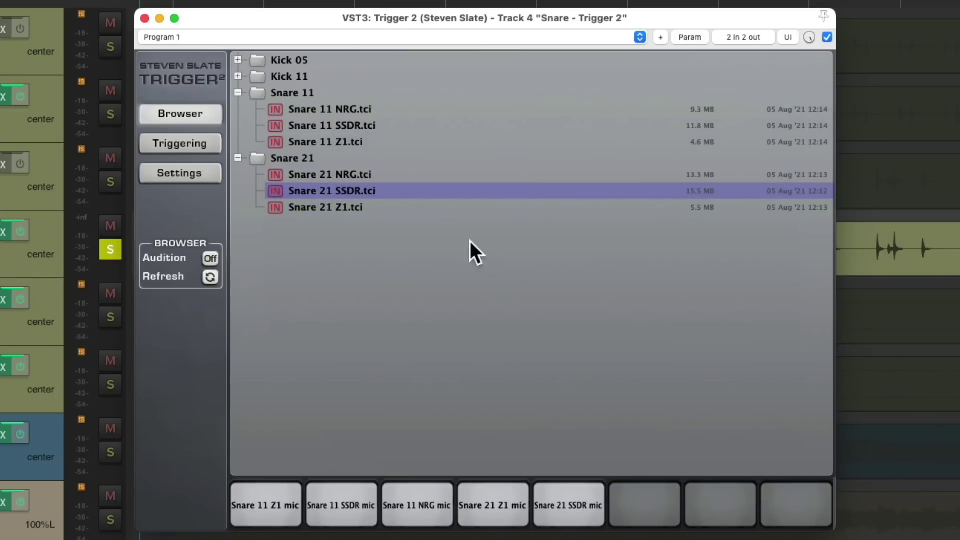
{"action": "left_click_drag", "start_coordinate": [335, 174], "coordinate": [660, 503]}
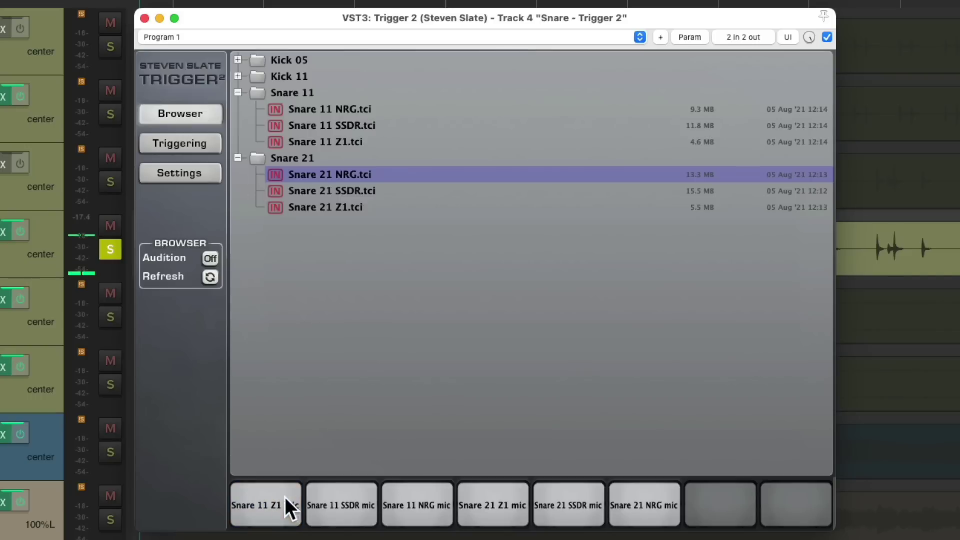
Step: Audition the loaded Snare 11 and Snare 21 mic samples one by one to compare their sound
{"action": "left_click", "coordinate": [340, 497]}
{"action": "left_click", "coordinate": [397, 499]}
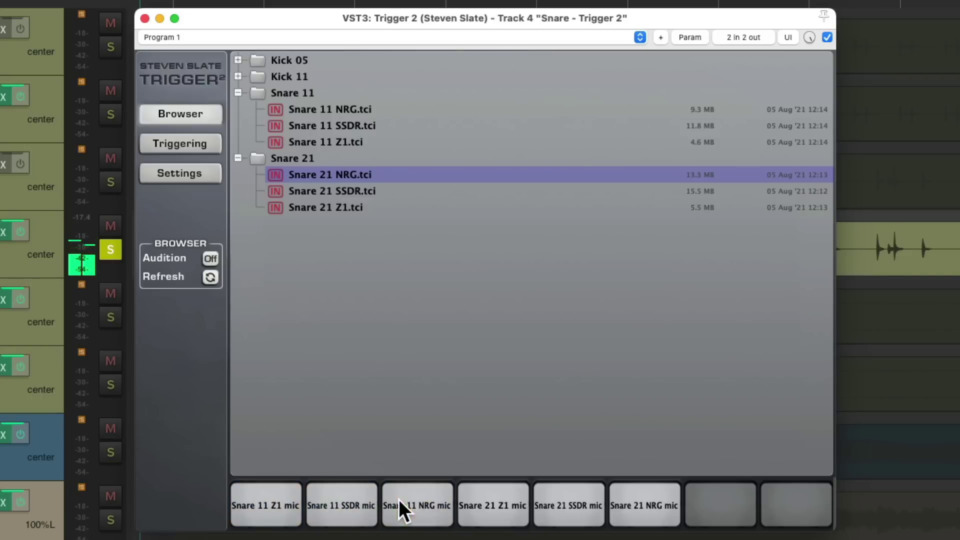
{"action": "left_click", "coordinate": [483, 503]}
{"action": "left_click", "coordinate": [568, 497]}
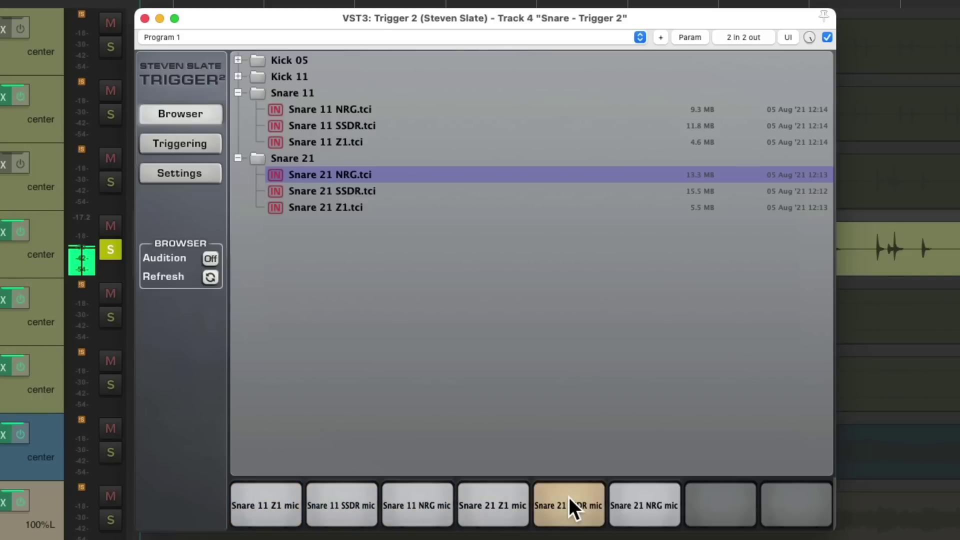
{"action": "left_click", "coordinate": [642, 499]}
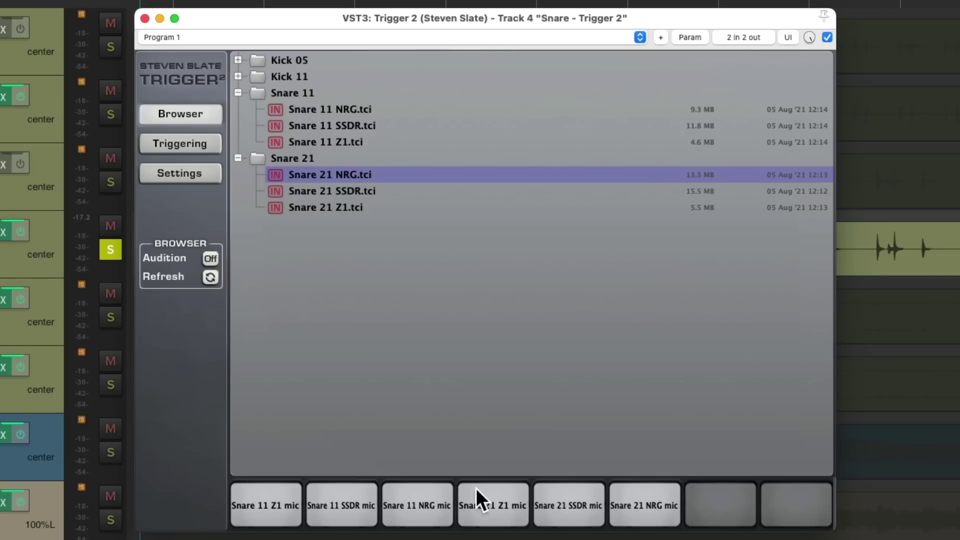
{"action": "left_click", "coordinate": [495, 494]}
{"action": "left_click", "coordinate": [286, 499]}
{"action": "left_click", "coordinate": [346, 500]}
{"action": "left_click", "coordinate": [419, 499]}
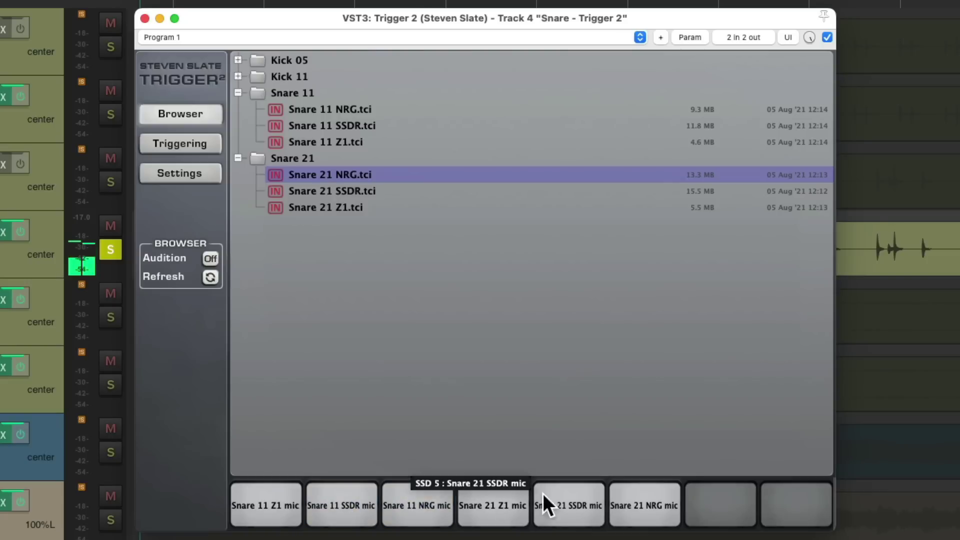
{"action": "left_click", "coordinate": [574, 494]}
{"action": "left_click", "coordinate": [641, 494]}
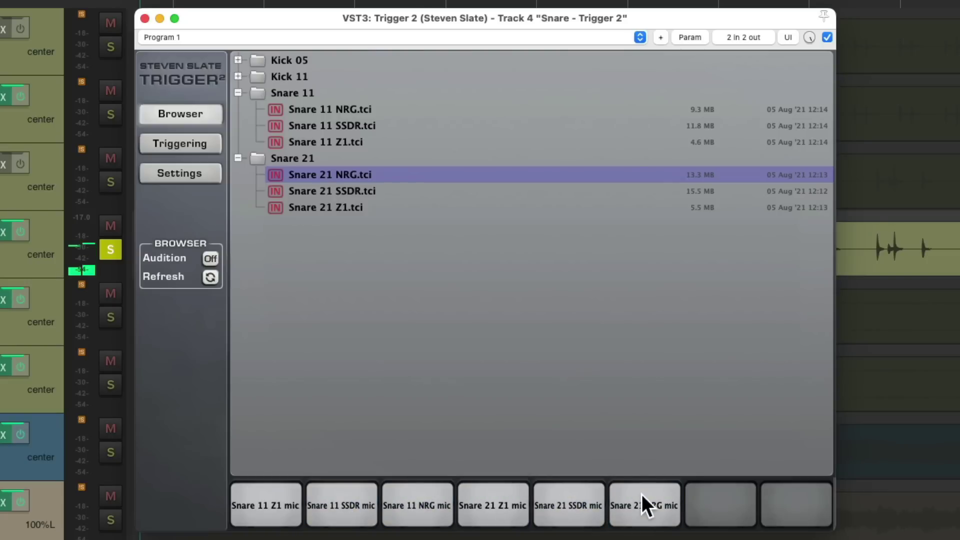
{"action": "left_click", "coordinate": [588, 497]}
{"action": "left_click", "coordinate": [569, 495]}
{"action": "left_click", "coordinate": [569, 495]}
Step: Show the triggering view, play the snare and raise Trigger 2's input volume to 2.05 dB
{"action": "left_click", "coordinate": [190, 145]}
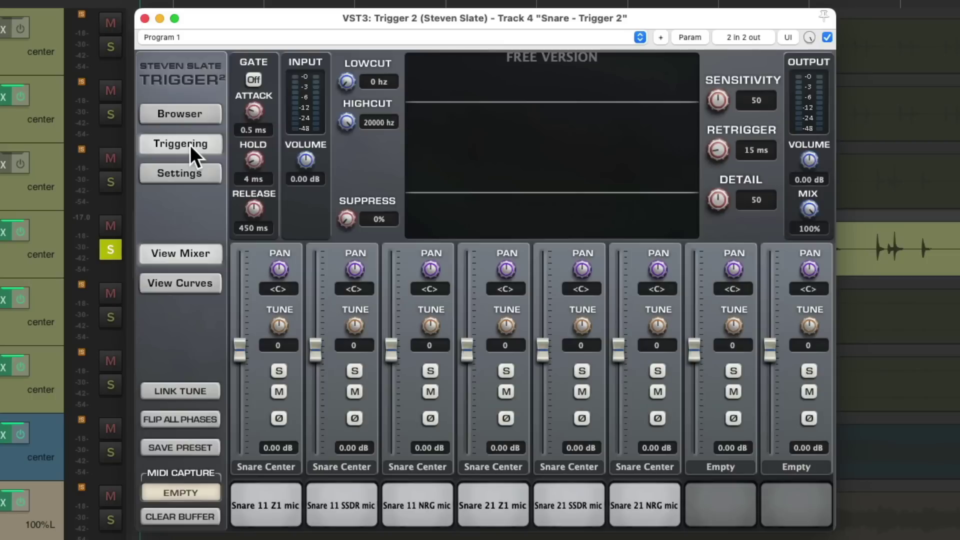
{"action": "key", "text": "space"}
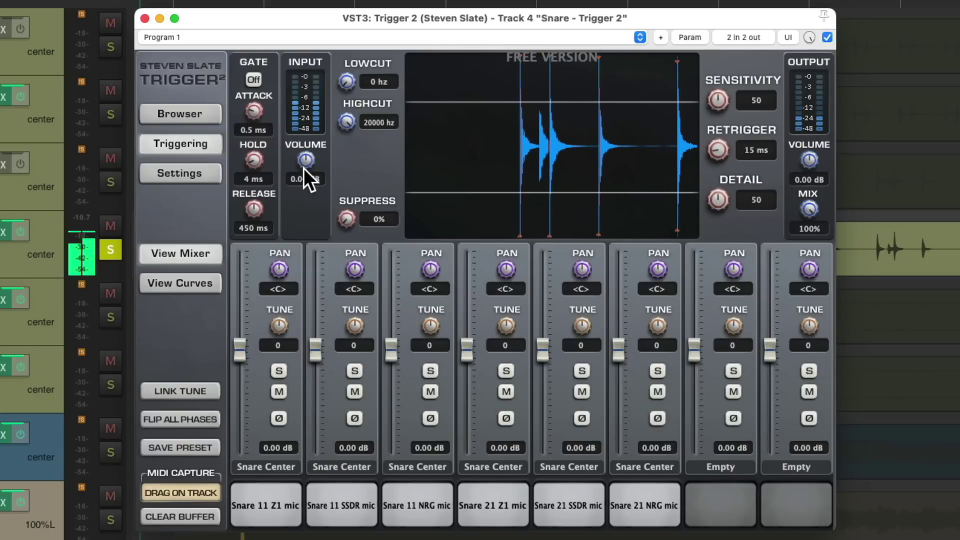
{"action": "left_click_drag", "start_coordinate": [304, 161], "coordinate": [302, 152]}
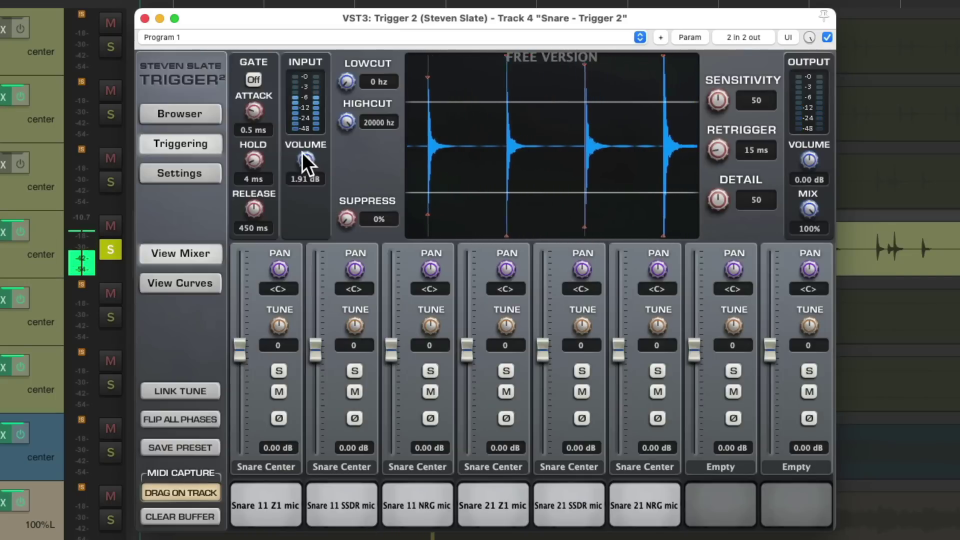
{"action": "scroll", "coordinate": [306, 160], "scroll_direction": "up", "scroll_amount": 2}
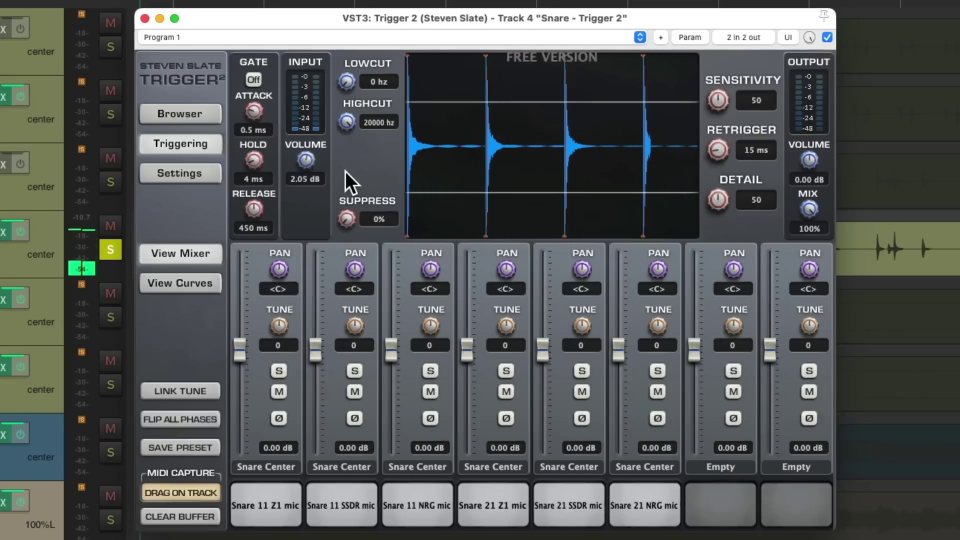
Step: Lower every loaded snare mic except Snare 11 Z1 to -inf
{"action": "left_click_drag", "start_coordinate": [619, 349], "coordinate": [619, 440]}
{"action": "left_click_drag", "start_coordinate": [542, 350], "coordinate": [542, 440]}
{"action": "left_click_drag", "start_coordinate": [467, 350], "coordinate": [466, 440]}
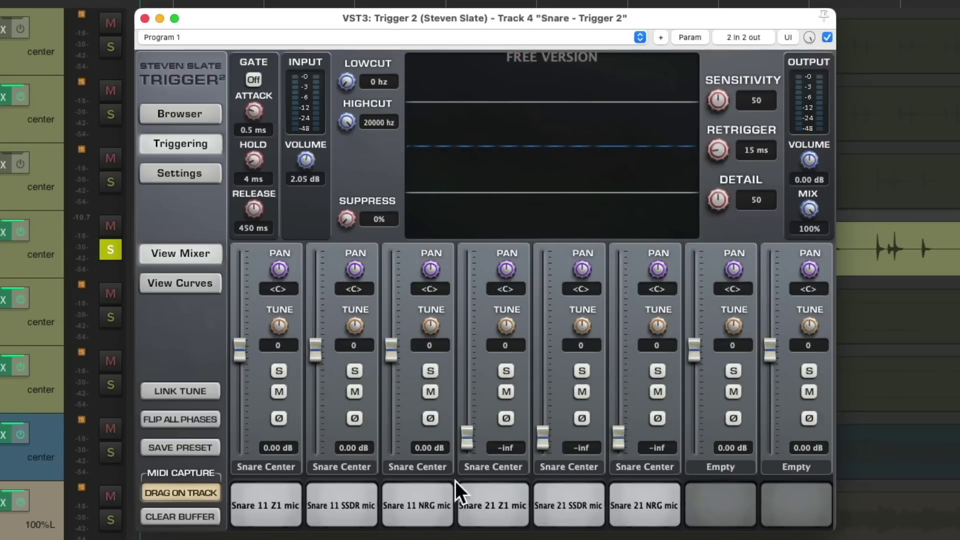
{"action": "left_click_drag", "start_coordinate": [391, 350], "coordinate": [391, 440]}
{"action": "left_click_drag", "start_coordinate": [316, 361], "coordinate": [315, 440]}
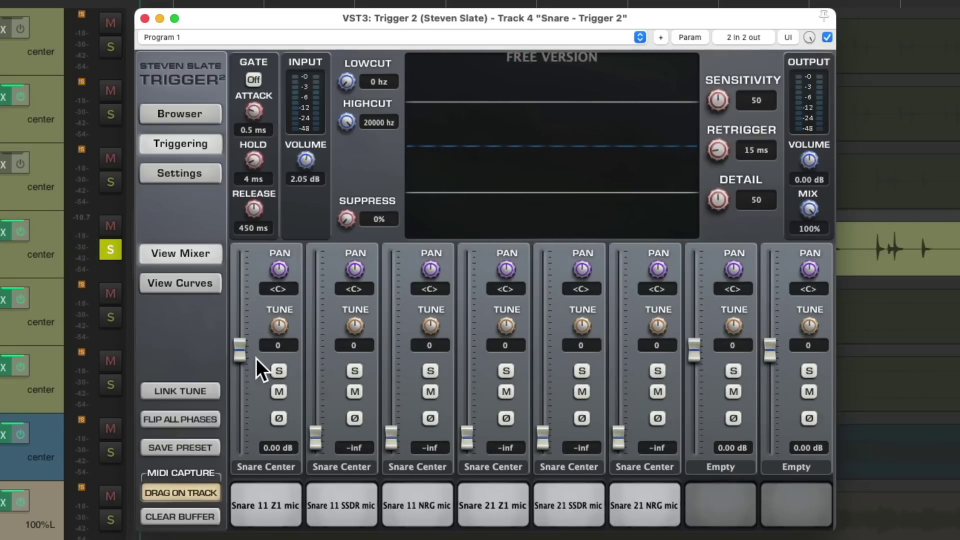
Step: Solo the original Snare track as well and raise the Snare 11 Z1 mic to 5.53 dB during playback
{"action": "left_click", "coordinate": [282, 511]}
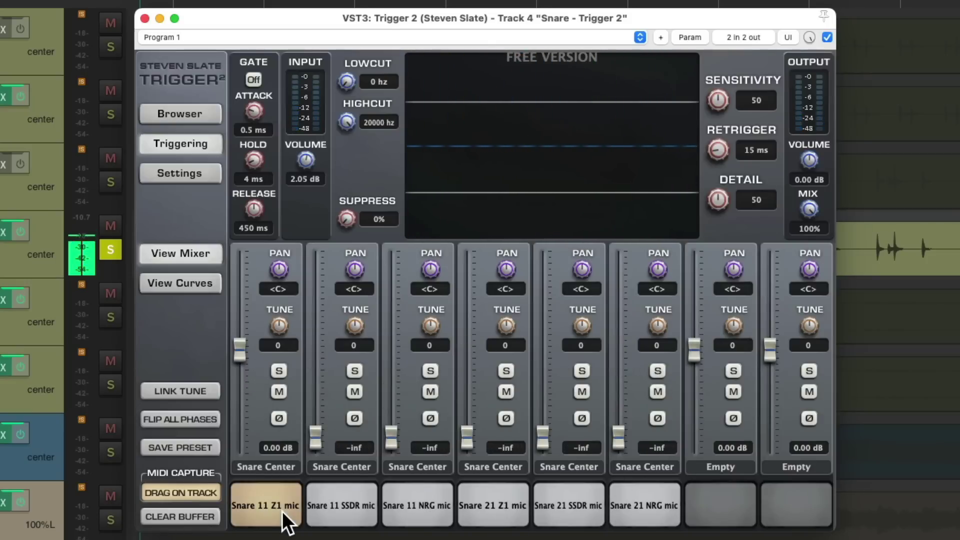
{"action": "left_click", "coordinate": [111, 182]}
{"action": "key", "text": "space"}
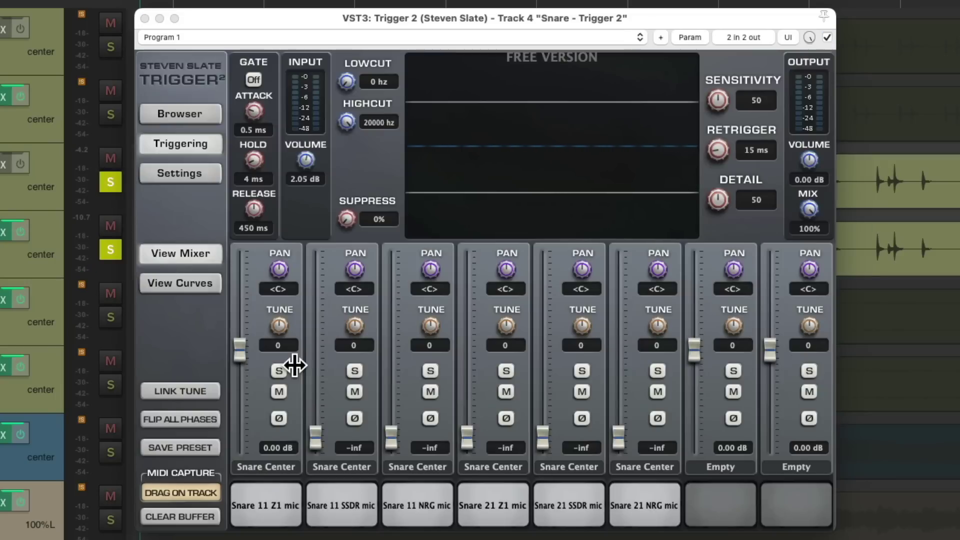
{"action": "left_click_drag", "start_coordinate": [247, 360], "coordinate": [242, 323]}
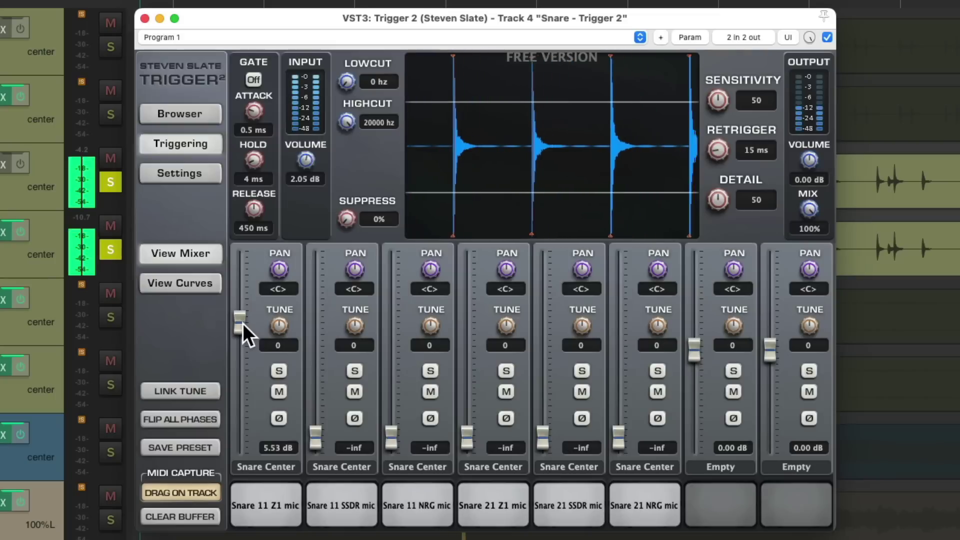
Step: Compare the original and triggered snares by toggling their solos, keep both soloed, and set Snare 11 Z1 to 3.11 dB
{"action": "left_click", "coordinate": [111, 182]}
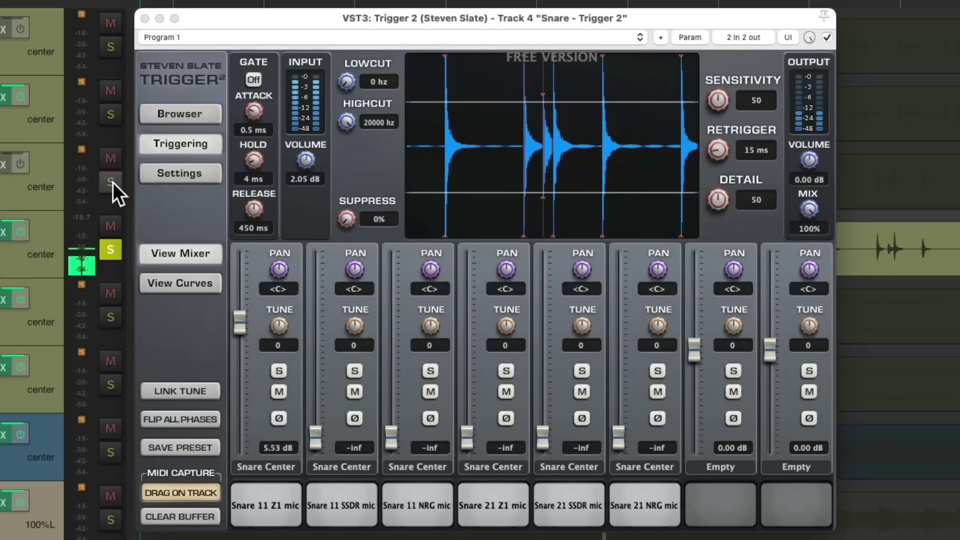
{"action": "left_click", "coordinate": [112, 182]}
{"action": "left_click", "coordinate": [114, 251]}
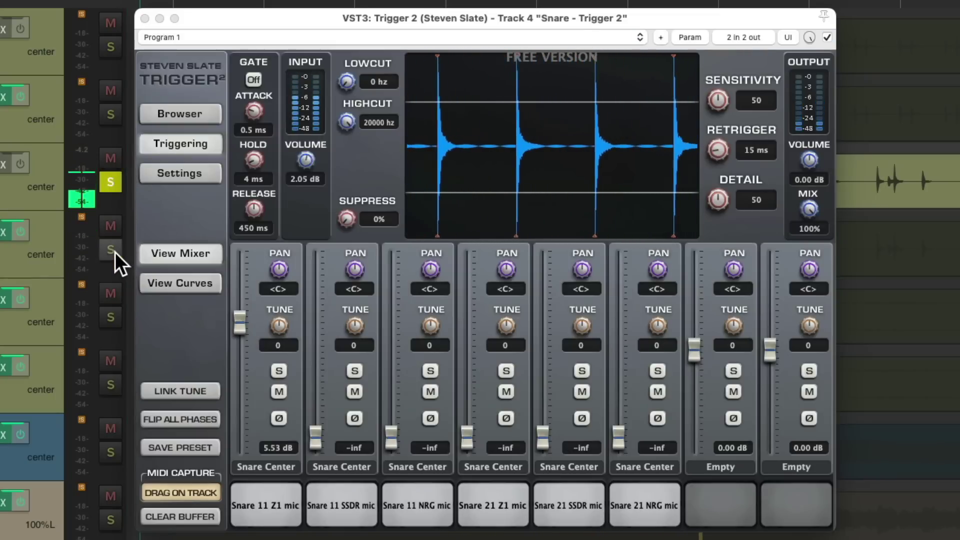
{"action": "left_click", "coordinate": [114, 251]}
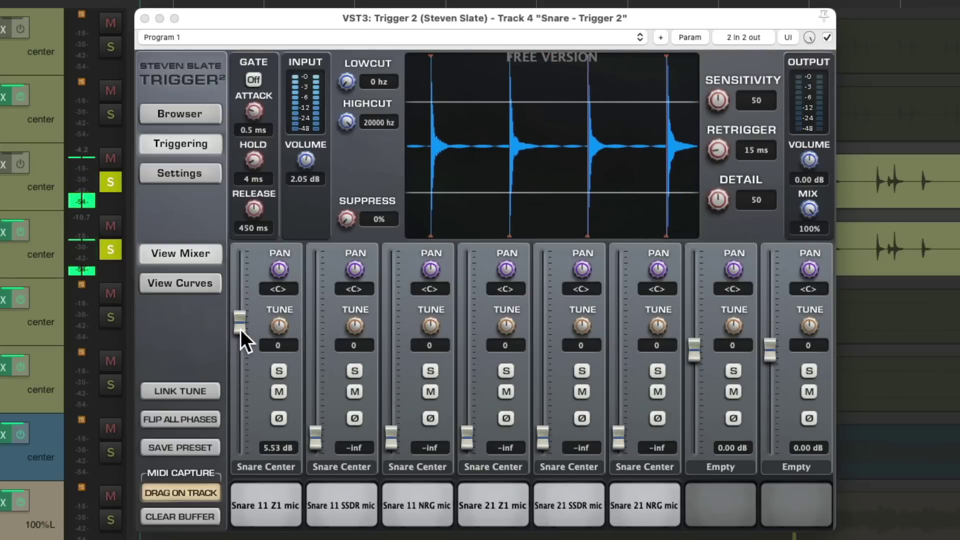
{"action": "mouse_move", "coordinate": [239, 324]}
{"action": "left_mouse_down"}
{"action": "mouse_move", "coordinate": [245, 440]}
{"action": "mouse_move", "coordinate": [239, 338]}
{"action": "left_mouse_up"}
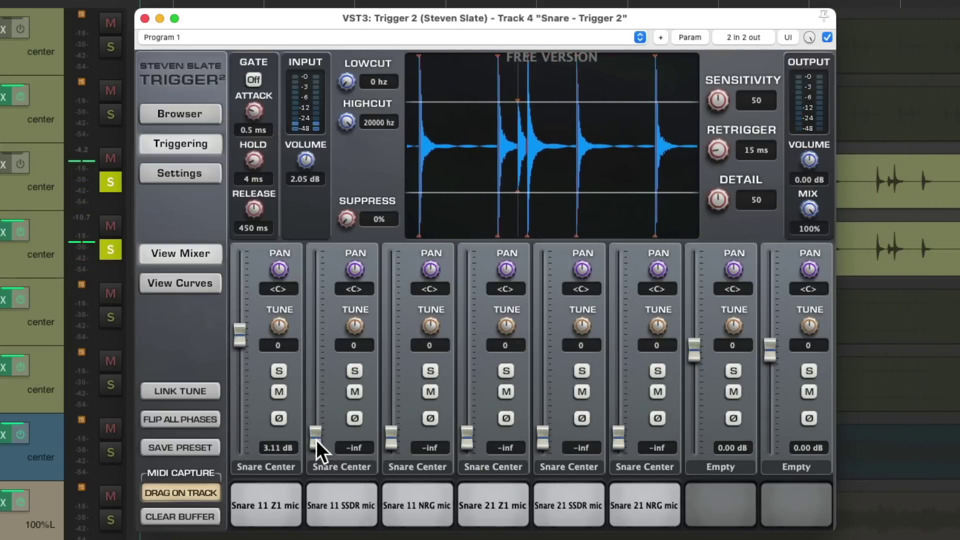
Step: Blend in the Snare 11 SSDR mic at -4.92 dB and the Snare 11 NRG mic at -7.75 dB
{"action": "left_click_drag", "start_coordinate": [316, 439], "coordinate": [314, 370]}
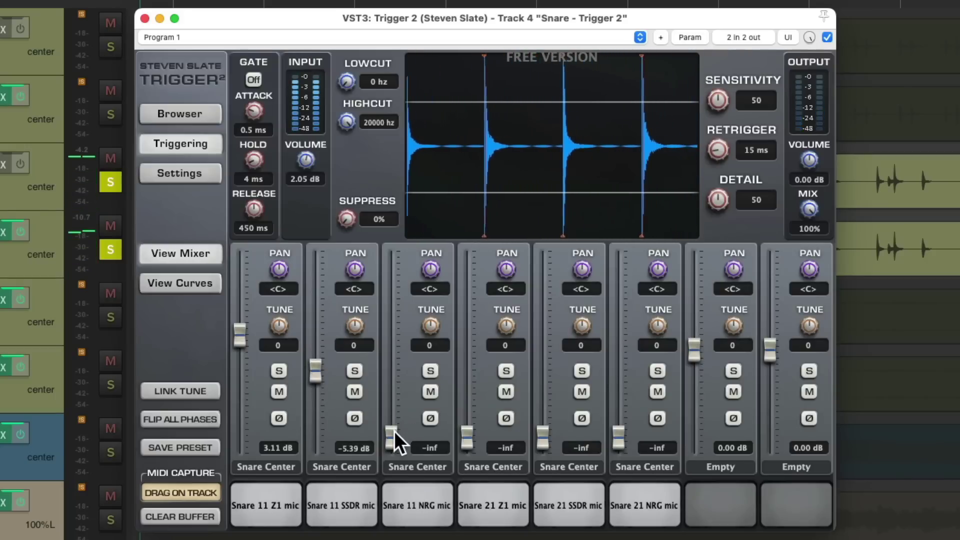
{"action": "left_click_drag", "start_coordinate": [394, 431], "coordinate": [395, 368]}
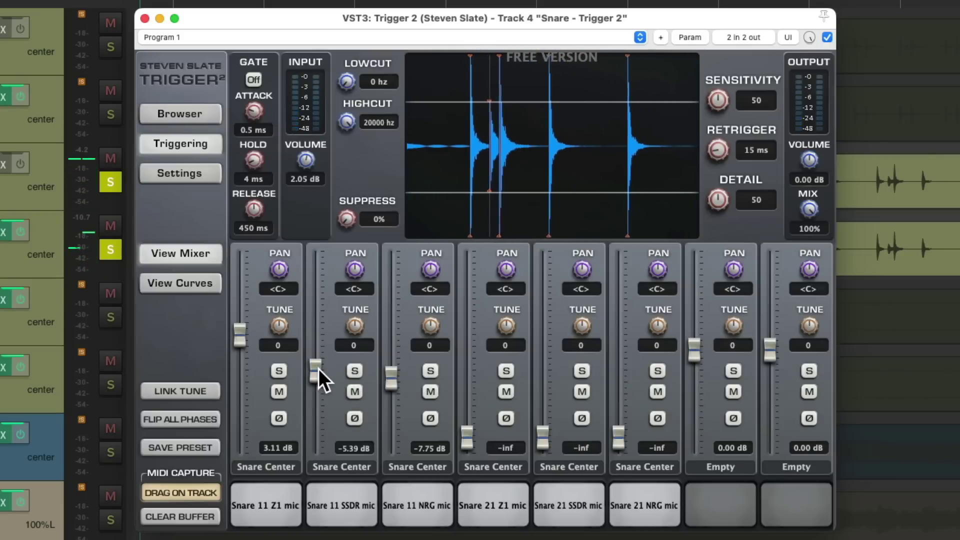
{"action": "left_click", "coordinate": [112, 249]}
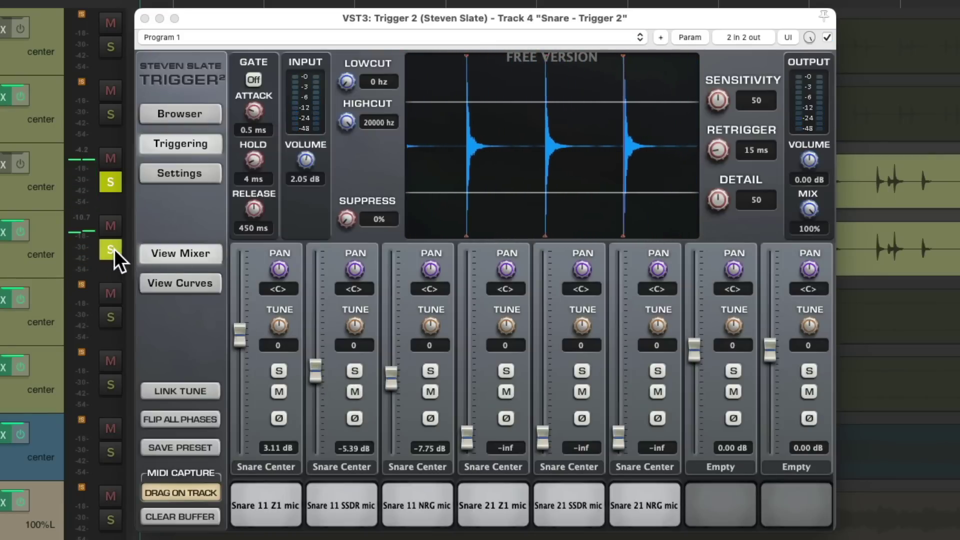
{"action": "left_click_drag", "start_coordinate": [319, 371], "coordinate": [319, 368]}
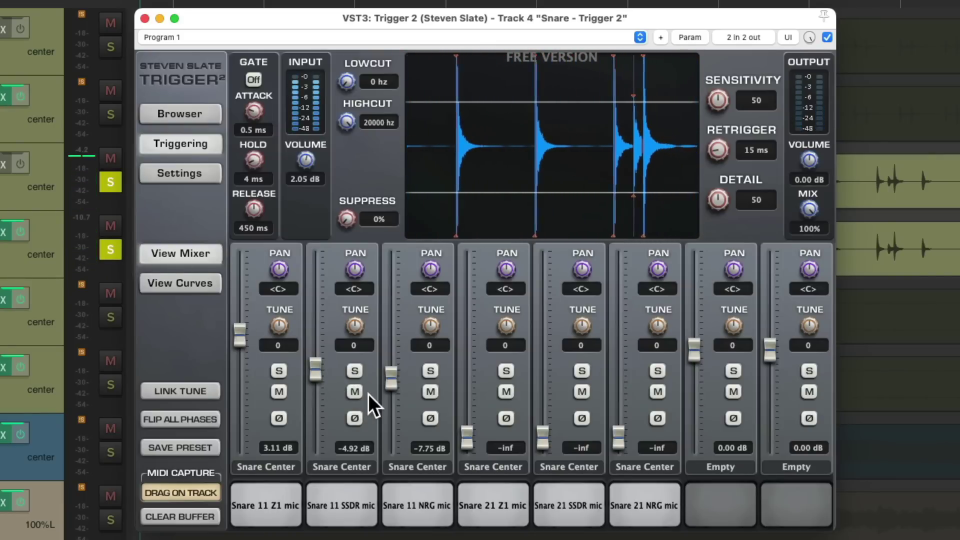
Step: Mute the Snare 11 Z1, SSDR and NRG mics
{"action": "left_click", "coordinate": [282, 392]}
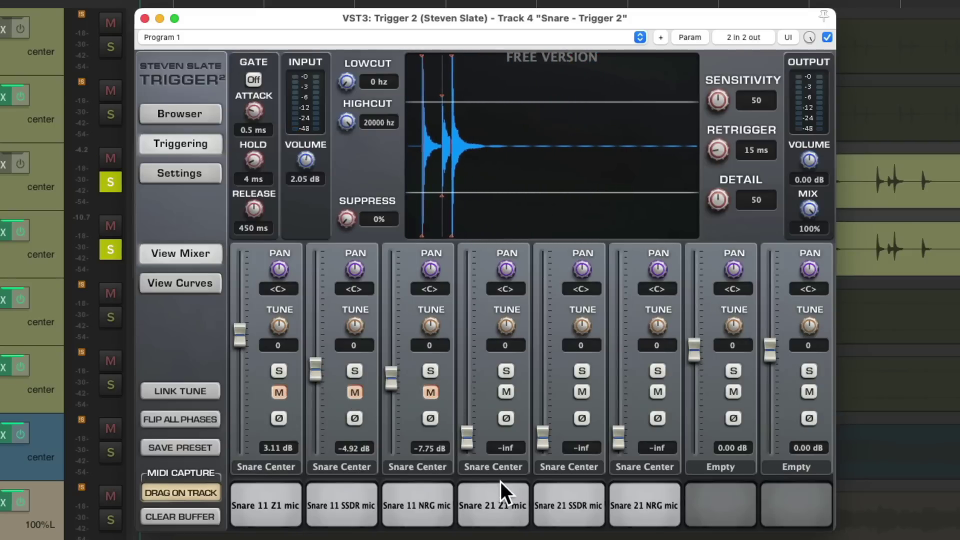
Step: Set Snare 21 Z1 to 2.93 dB and mute it, with Snare 21 SSDR at -1.50 dB and NRG at -8.41 dB
{"action": "left_click_drag", "start_coordinate": [464, 435], "coordinate": [467, 330]}
{"action": "left_click_drag", "start_coordinate": [544, 437], "coordinate": [547, 353]}
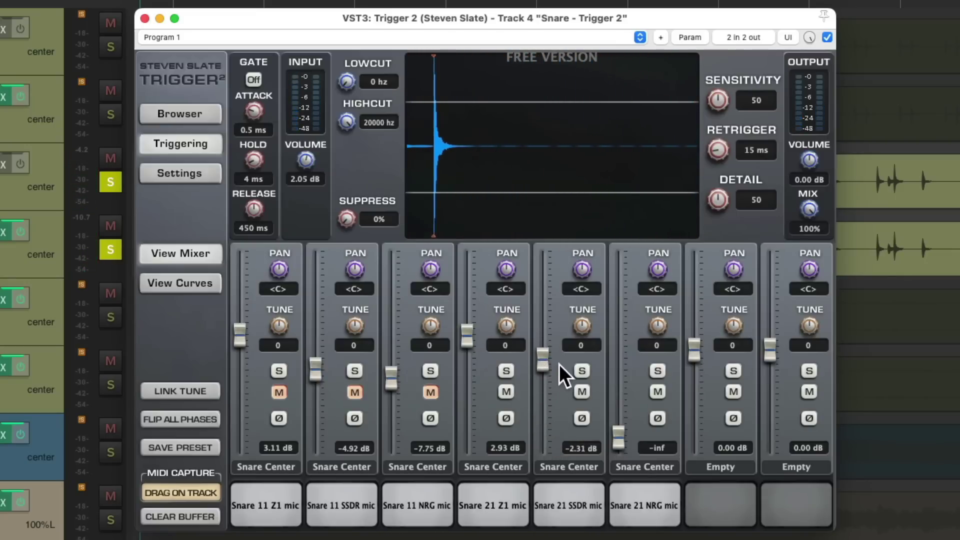
{"action": "left_click", "coordinate": [516, 386]}
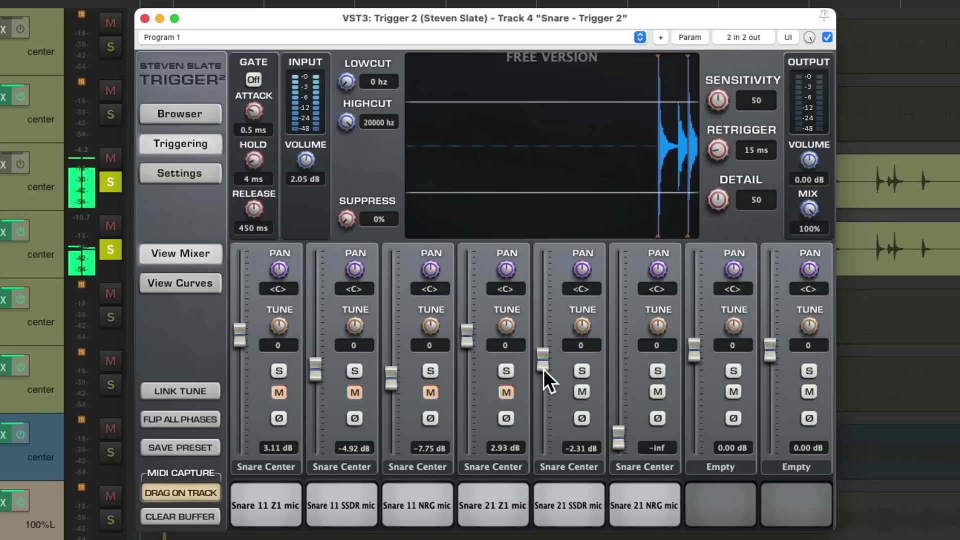
{"action": "mouse_move", "coordinate": [542, 364]}
{"action": "left_mouse_down"}
{"action": "mouse_move", "coordinate": [532, 427]}
{"action": "mouse_move", "coordinate": [535, 362]}
{"action": "left_mouse_up"}
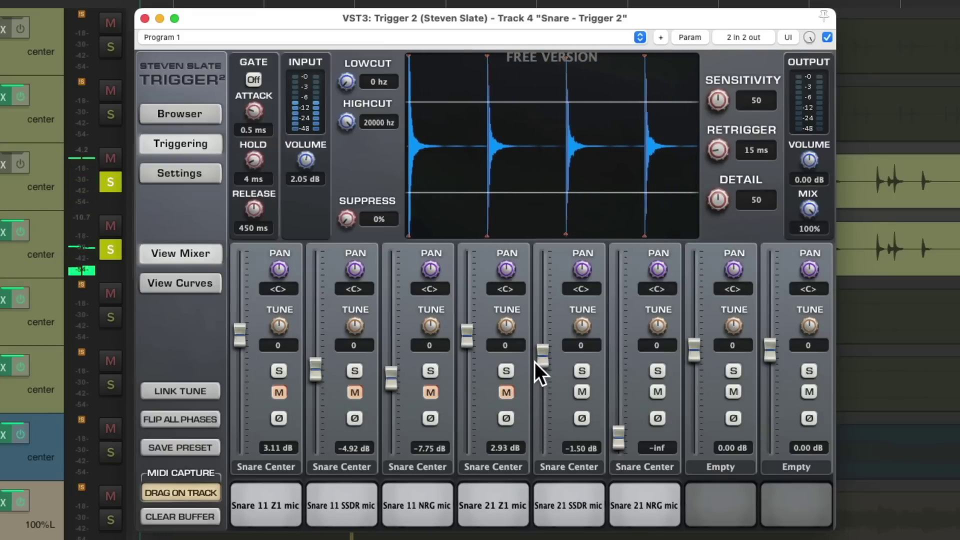
{"action": "left_click_drag", "start_coordinate": [614, 431], "coordinate": [614, 369]}
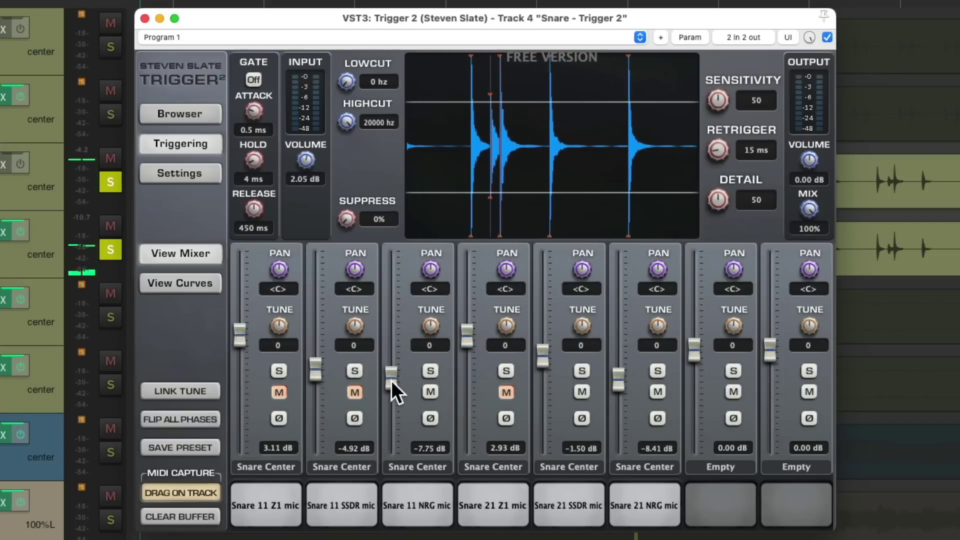
Step: Bring the Snare 11 NRG and SSDR mics back in, setting NRG to -7.69 dB and SSDR to -6.47 dB
{"action": "mouse_move", "coordinate": [391, 380]}
{"action": "left_mouse_down"}
{"action": "mouse_move", "coordinate": [395, 350]}
{"action": "mouse_move", "coordinate": [392, 380]}
{"action": "left_mouse_up"}
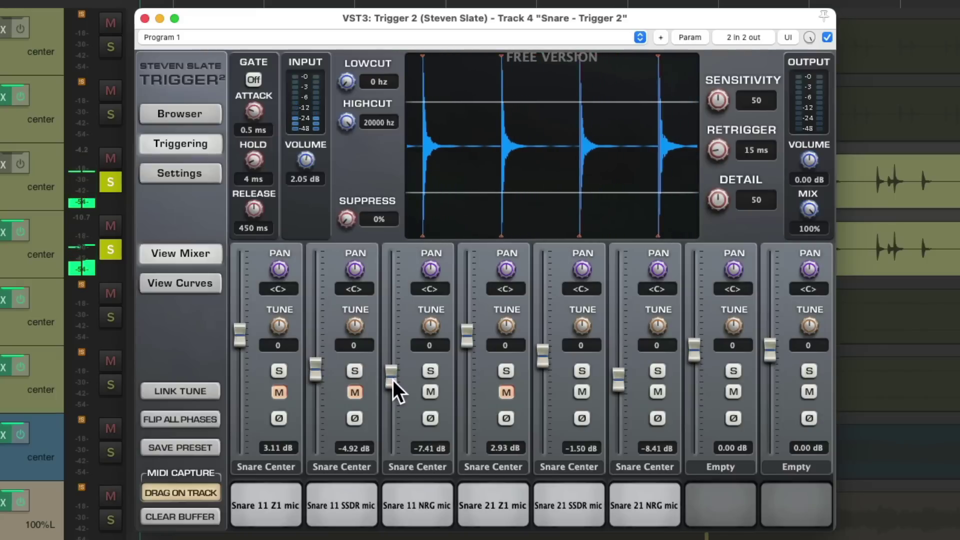
{"action": "left_click", "coordinate": [354, 391]}
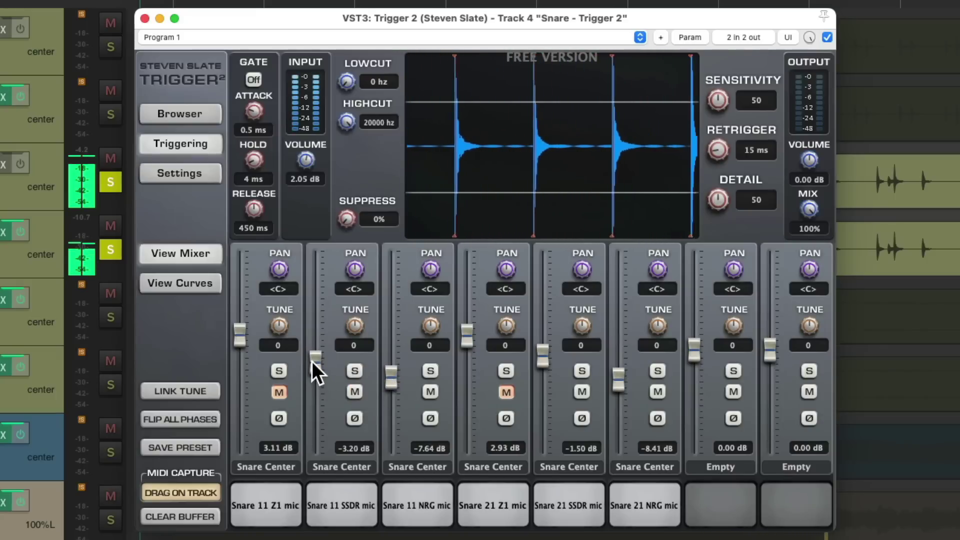
{"action": "left_click_drag", "start_coordinate": [311, 361], "coordinate": [310, 372]}
{"action": "left_click", "coordinate": [386, 377]}
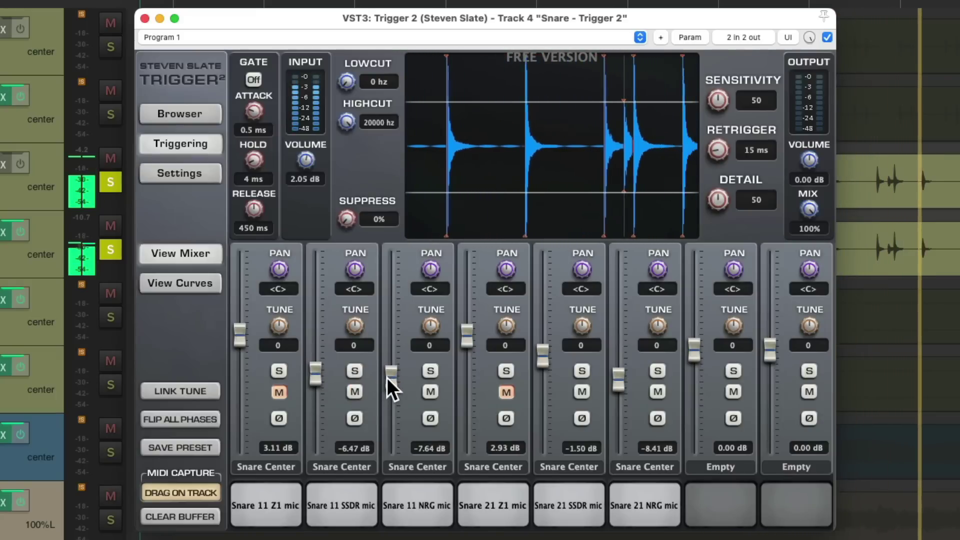
Step: Audition the Snare 21 Z1 mic at 1.84 dB and the Snare 11 Z1 mic at 1.90 dB, leaving both muted
{"action": "left_click", "coordinate": [505, 393]}
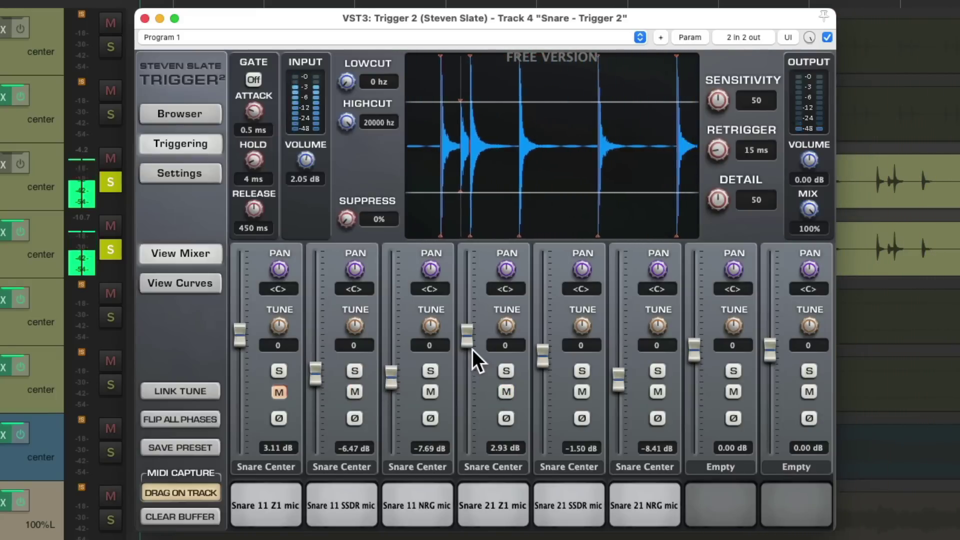
{"action": "left_click_drag", "start_coordinate": [467, 343], "coordinate": [466, 350]}
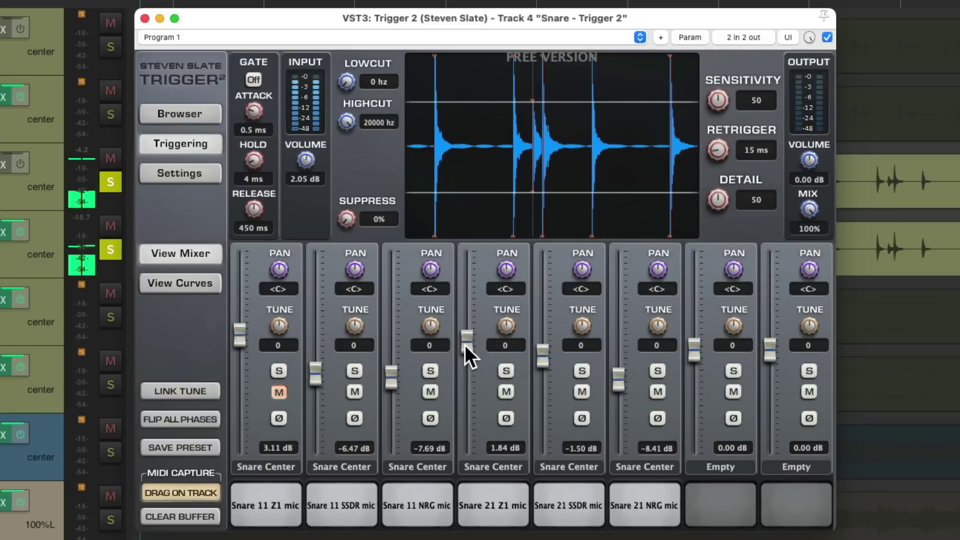
{"action": "left_click", "coordinate": [505, 392]}
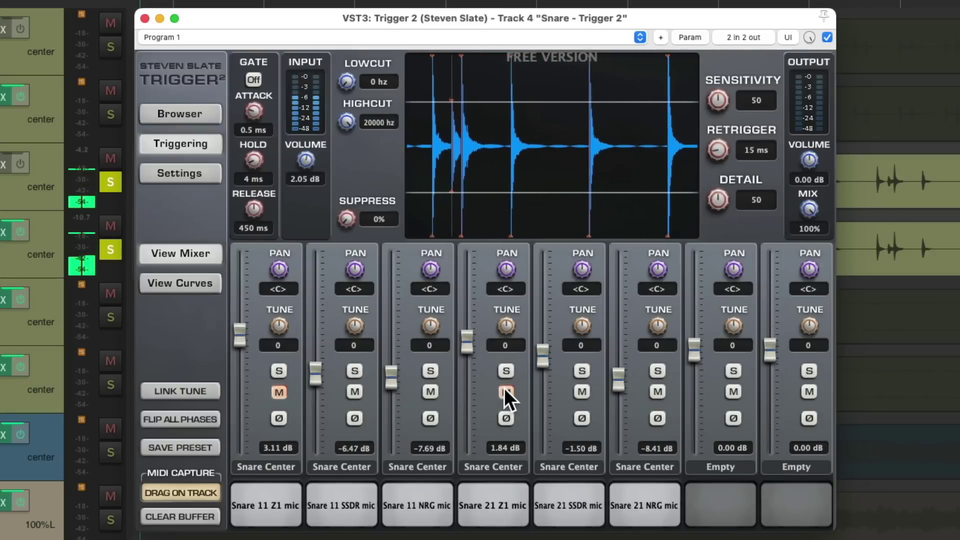
{"action": "left_click", "coordinate": [279, 392]}
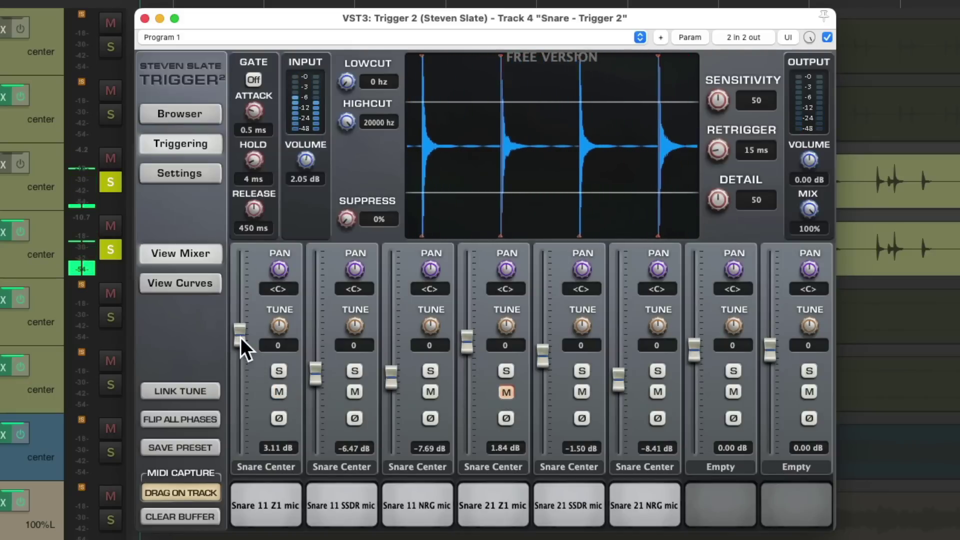
{"action": "mouse_move", "coordinate": [241, 338]}
{"action": "left_mouse_down"}
{"action": "mouse_move", "coordinate": [238, 425]}
{"action": "mouse_move", "coordinate": [244, 346]}
{"action": "left_mouse_up"}
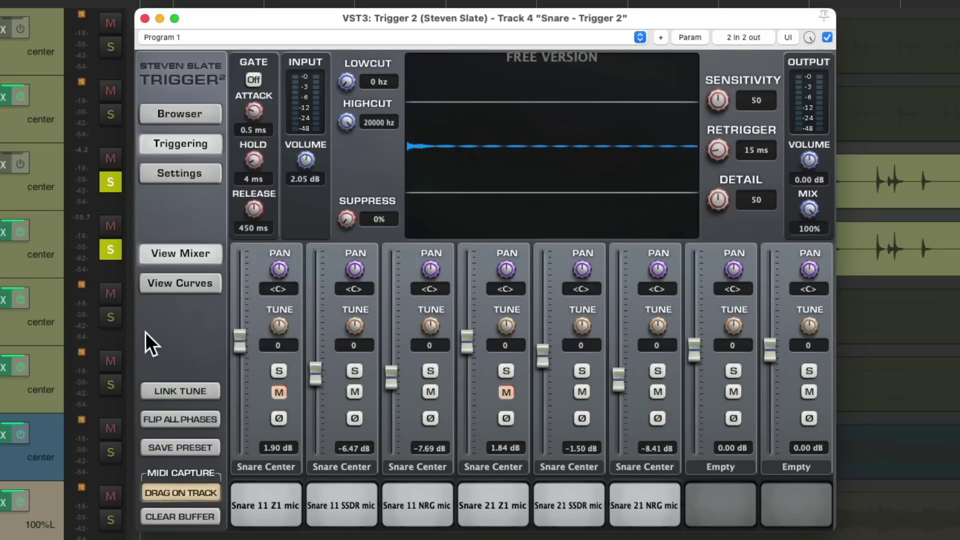
Step: Solo the other four drum tracks together with the two snare tracks and start playback
{"action": "left_click", "coordinate": [110, 317]}
{"action": "left_click", "coordinate": [111, 385]}
{"action": "left_click", "coordinate": [111, 114]}
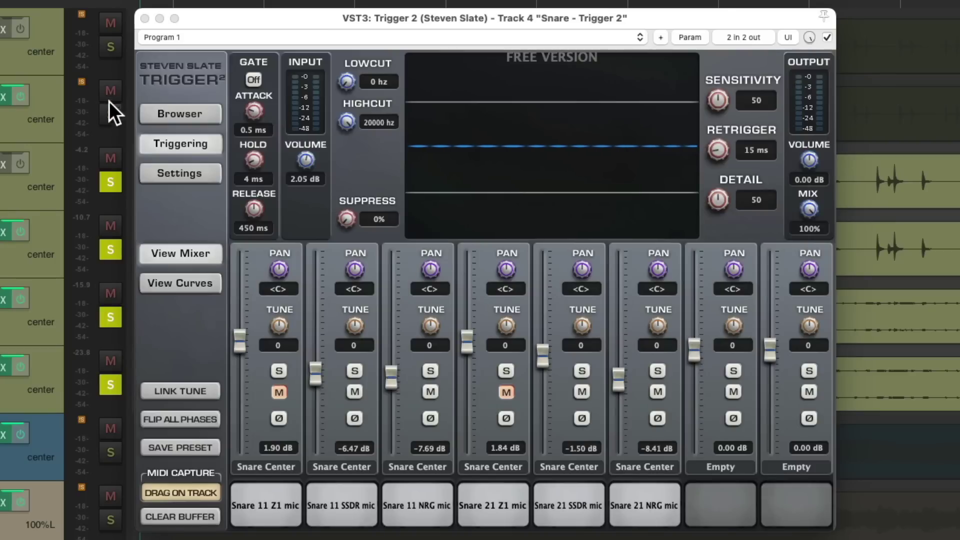
{"action": "left_click", "coordinate": [111, 47]}
{"action": "key", "text": "space"}
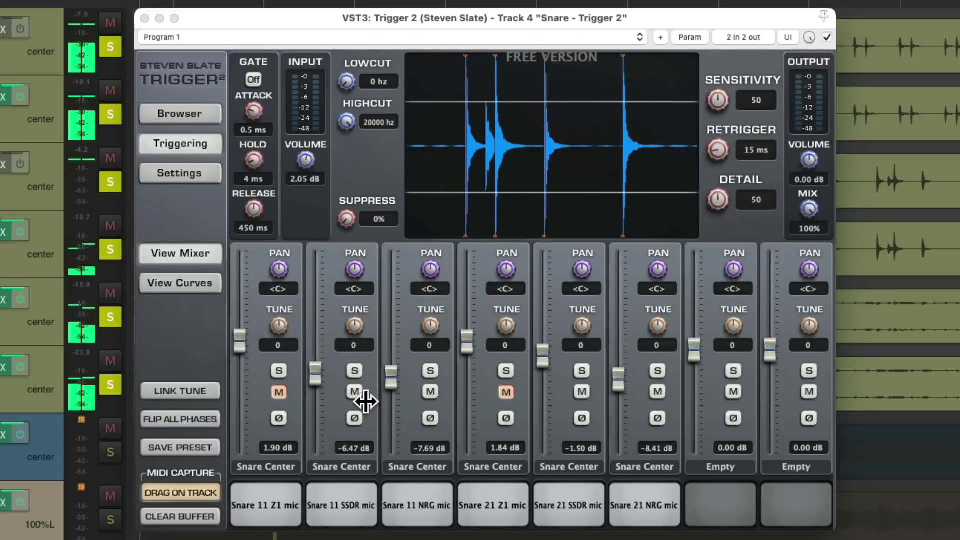
Step: Compare the drum mix without and with the samples by muting and unmuting the SSDR and NRG mics of both snares
{"action": "left_click", "coordinate": [355, 392]}
{"action": "left_click", "coordinate": [428, 392]}
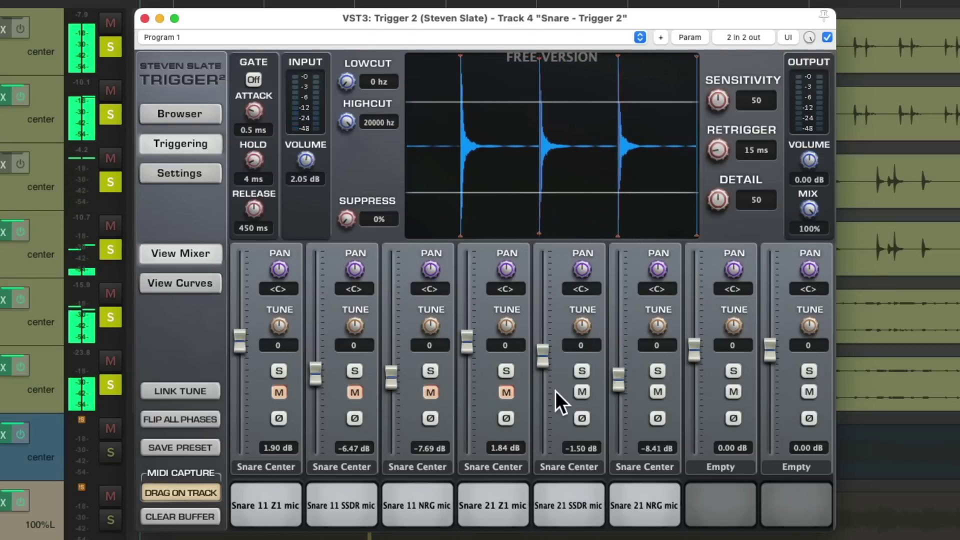
{"action": "left_click", "coordinate": [580, 390]}
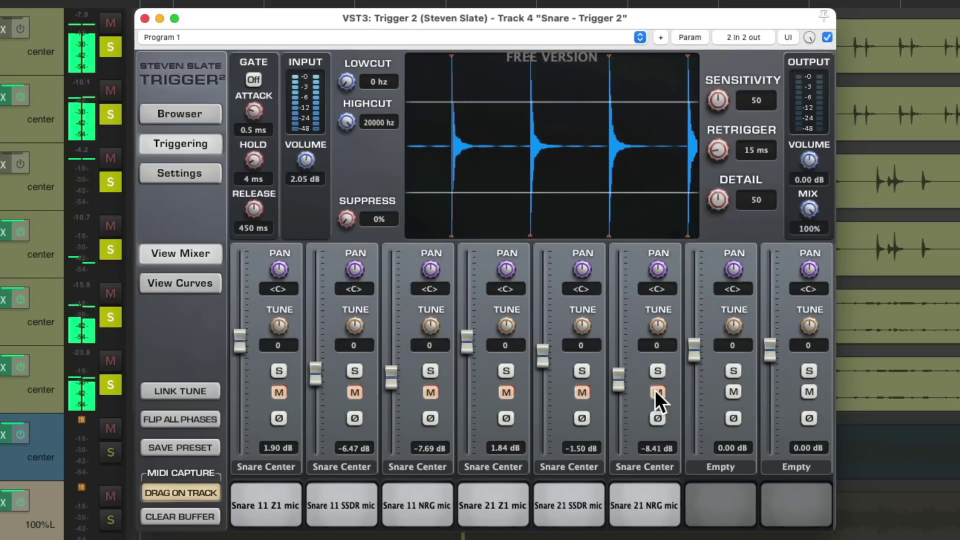
{"action": "left_click", "coordinate": [583, 391]}
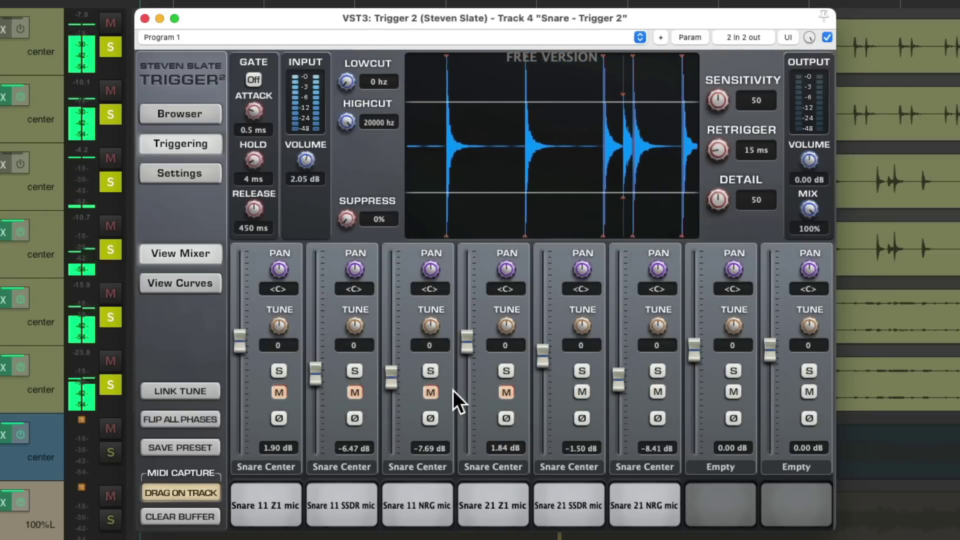
{"action": "left_click", "coordinate": [432, 393]}
{"action": "left_click", "coordinate": [355, 392]}
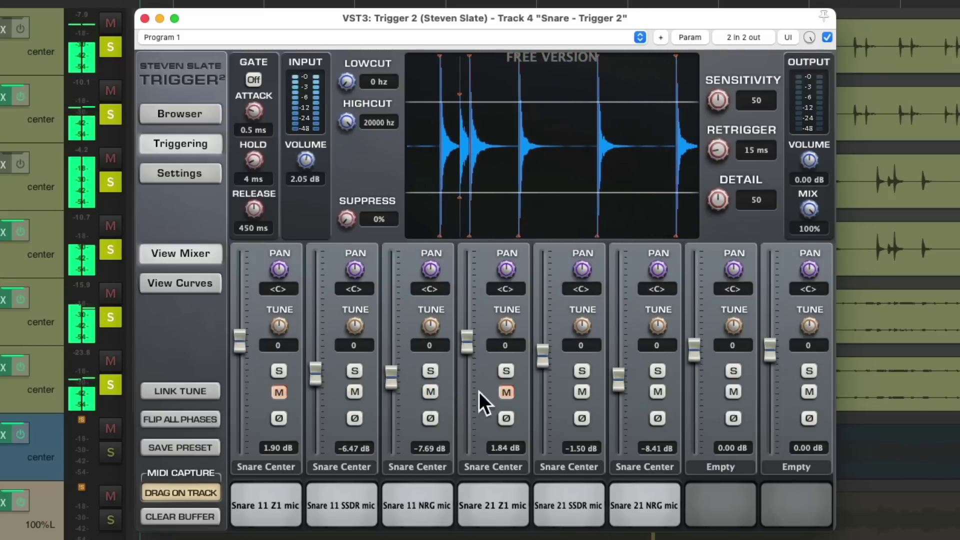
Step: Set Snare 11 Z1, SSDR and NRG to 4.76 (unmuted), -5.96 and -10.01 dB, and Snare 21's to 2.21 (muted), 0.50 and -6.61 dB
{"action": "left_click", "coordinate": [505, 392]}
{"action": "left_click_drag", "start_coordinate": [466, 347], "coordinate": [466, 334]}
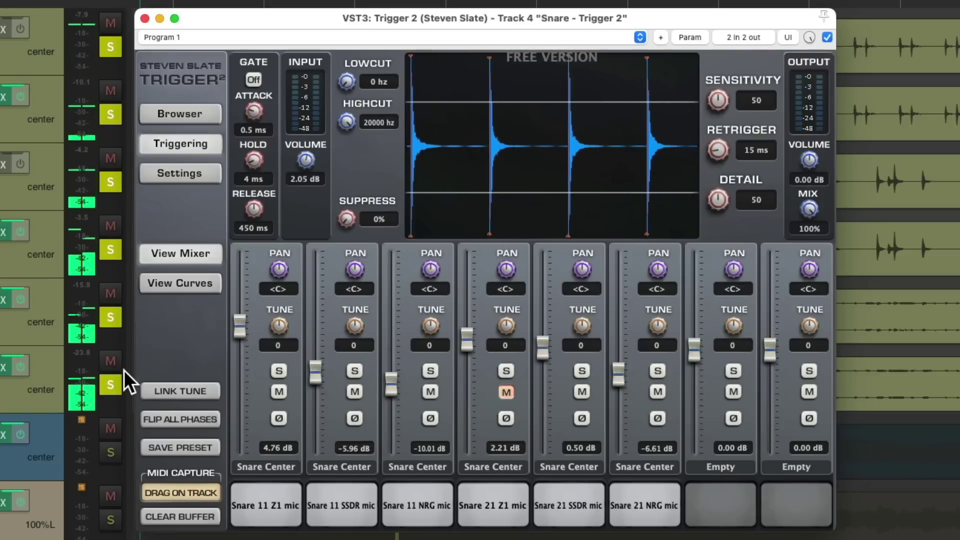
Step: Clear all solos and set Snare 21 NRG and SSDR to -6.86 and 0.02 dB, Snare 11 NRG, SSDR and Z1 to -10.50, -6.20 and 4.37 dB
{"action": "left_click", "coordinate": [110, 382]}
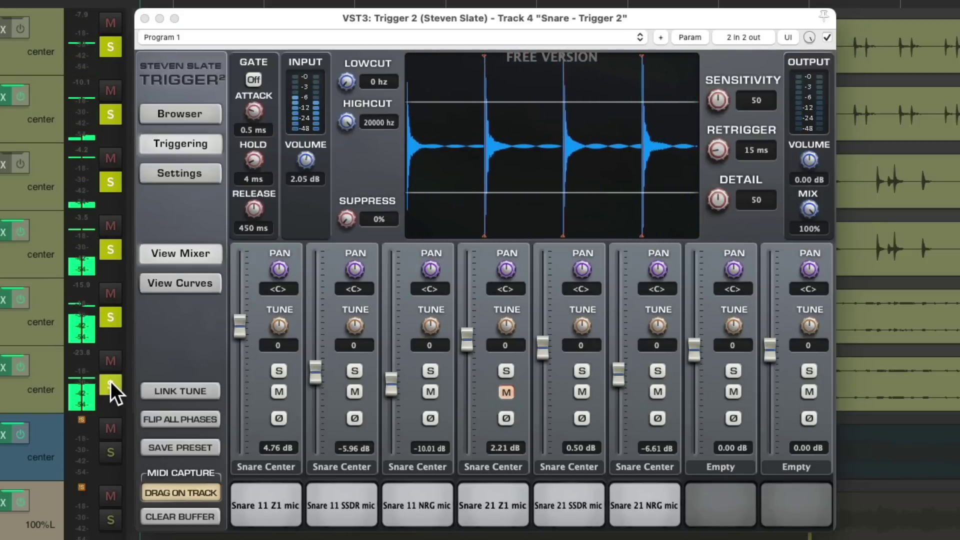
{"action": "left_click", "coordinate": [110, 384]}
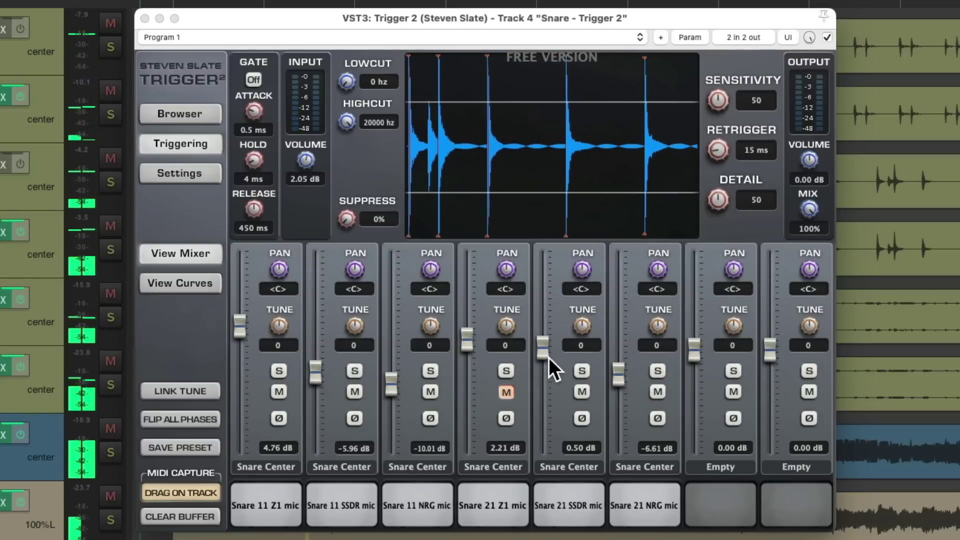
{"action": "left_click_drag", "start_coordinate": [617, 371], "coordinate": [617, 372]}
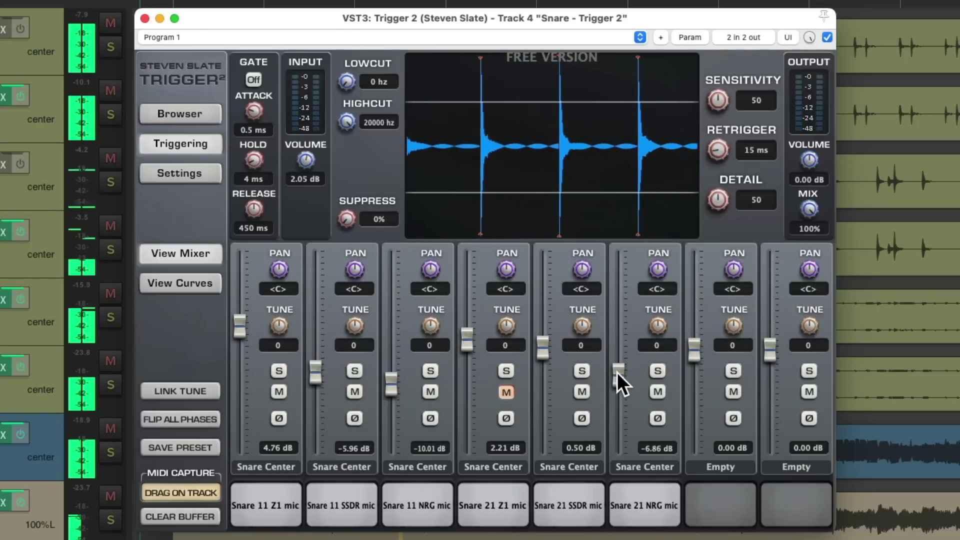
{"action": "left_click_drag", "start_coordinate": [542, 349], "coordinate": [542, 352]}
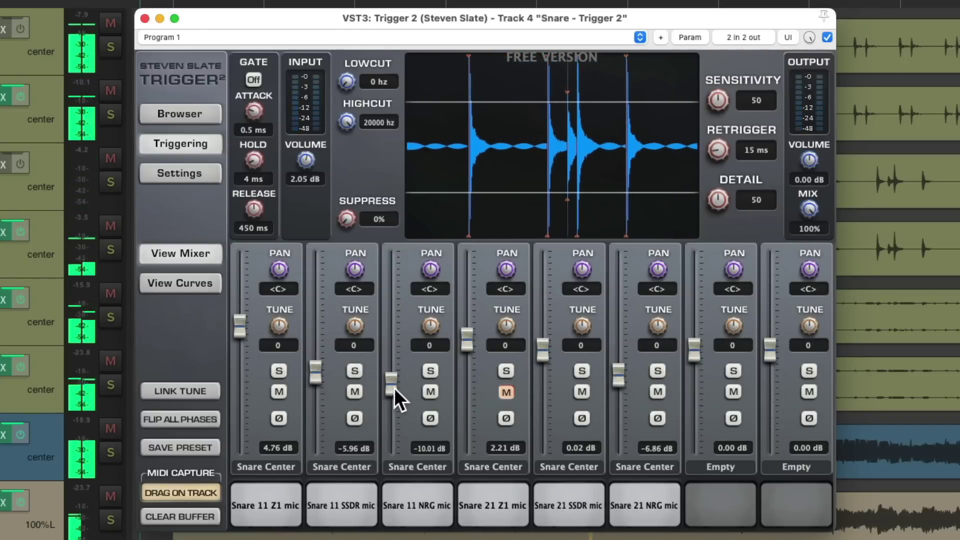
{"action": "left_click_drag", "start_coordinate": [394, 388], "coordinate": [391, 387]}
{"action": "left_click_drag", "start_coordinate": [316, 370], "coordinate": [314, 371]}
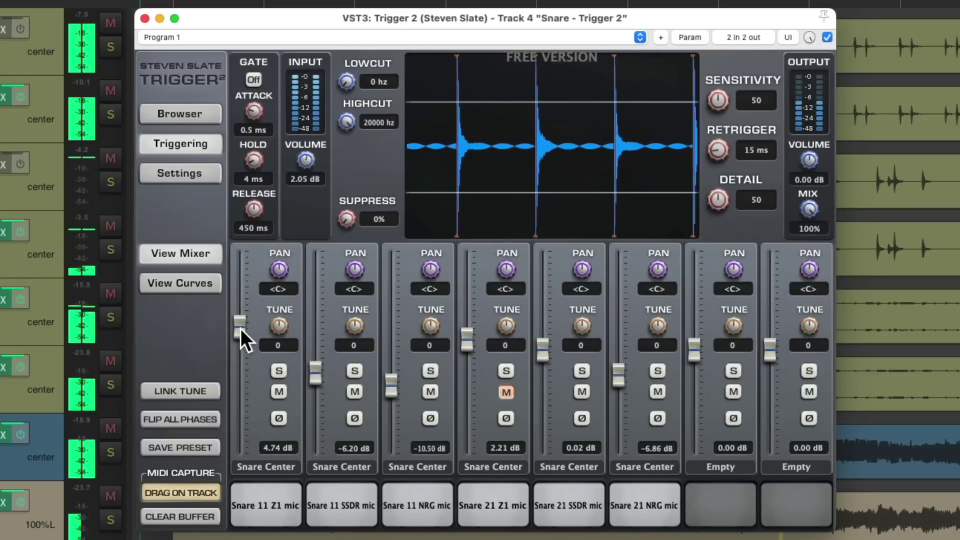
{"action": "left_click_drag", "start_coordinate": [241, 329], "coordinate": [239, 330]}
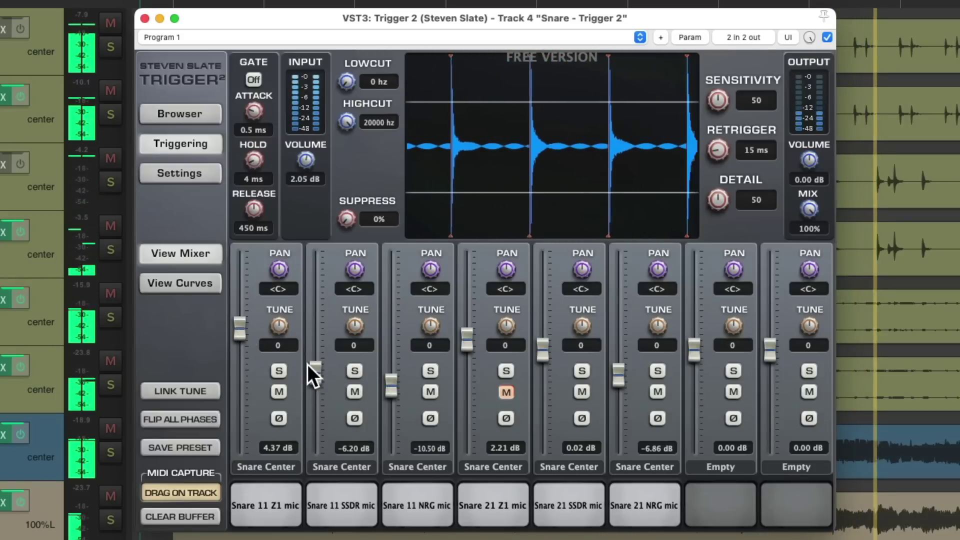
Step: Mute the triggered snare and kick tracks to compare the original drums with the reinforced ones in the full mix
{"action": "left_click", "coordinate": [111, 226]}
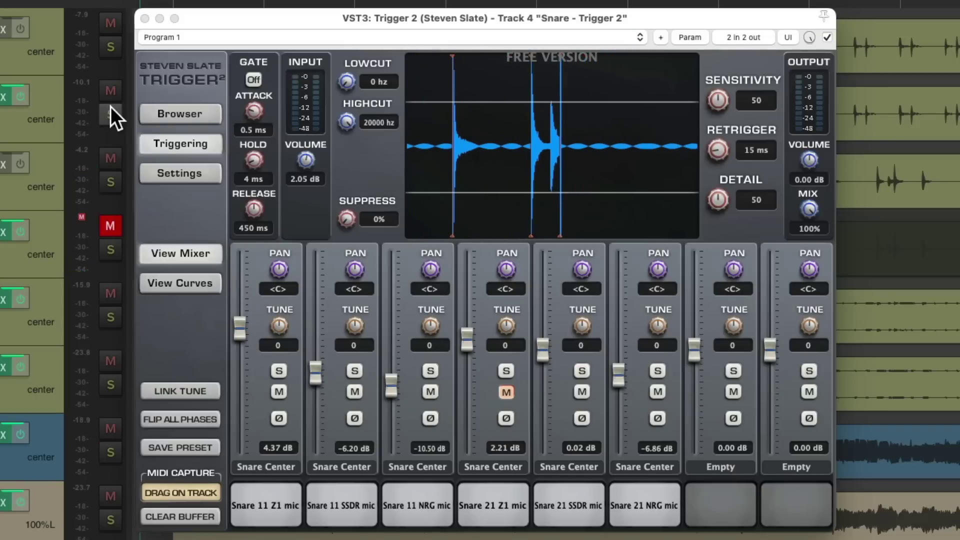
{"action": "left_click", "coordinate": [110, 96]}
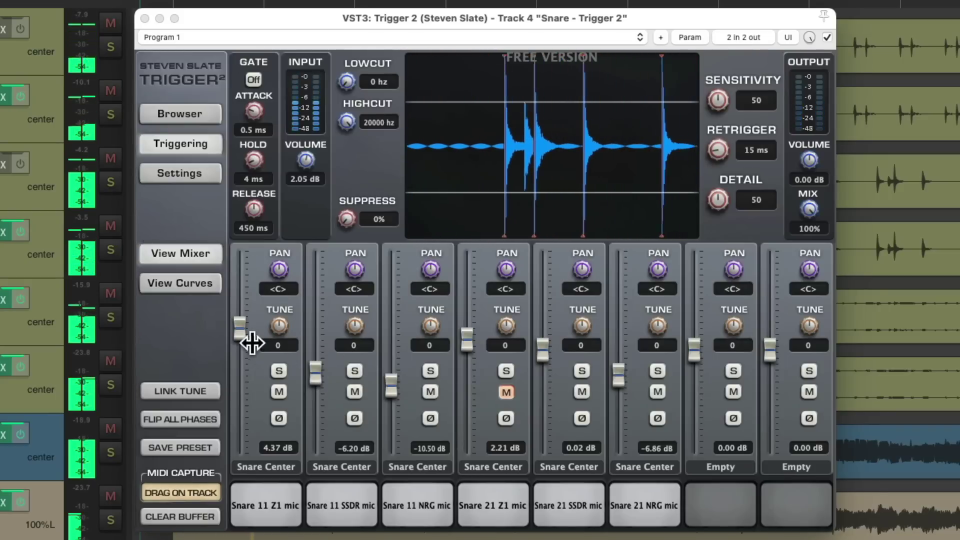
Step: Lower Snare 11 Z1 to 3.27 dB and SSDR to -6.45 dB, and Snare 21 NRG to -7.16 dB and SSDR to -0.47 dB
{"action": "left_click_drag", "start_coordinate": [240, 329], "coordinate": [241, 334]}
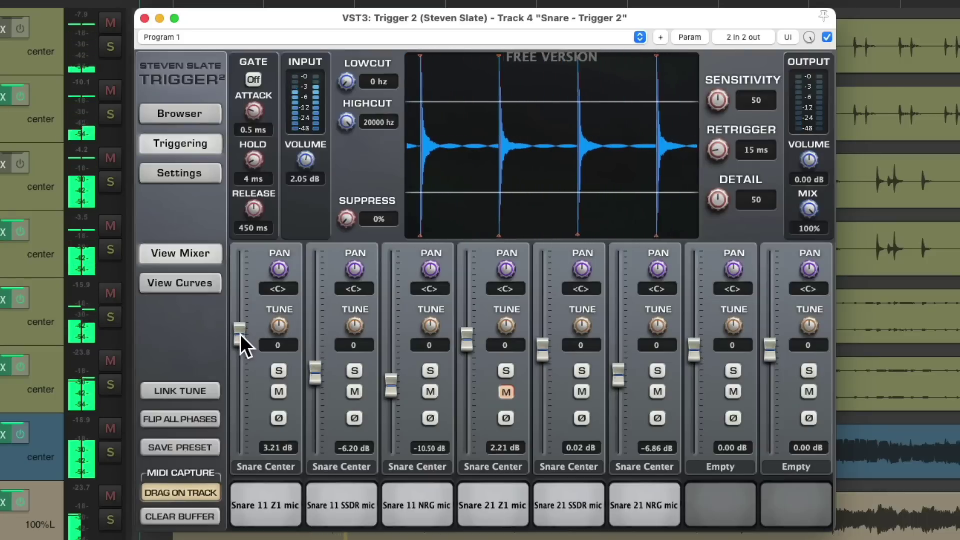
{"action": "left_click_drag", "start_coordinate": [317, 375], "coordinate": [317, 378]}
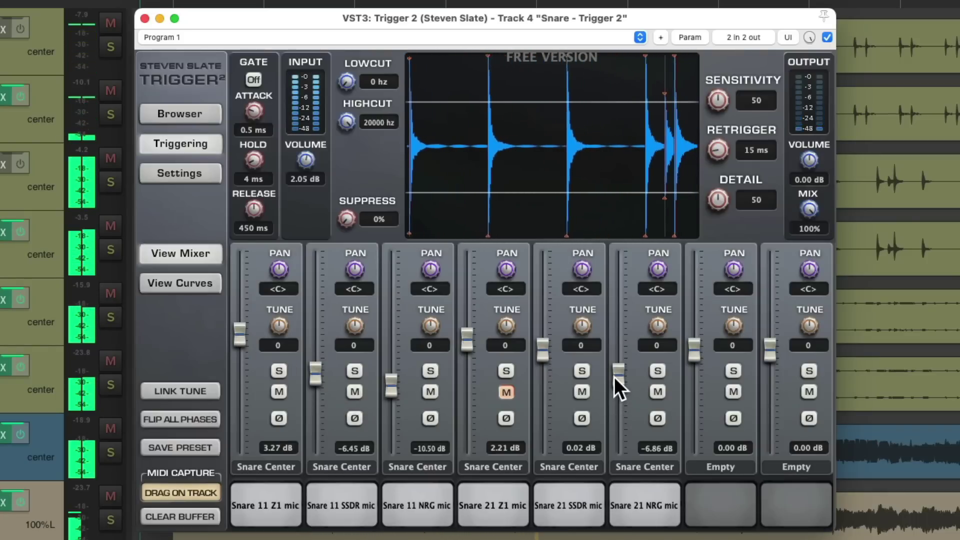
{"action": "left_click_drag", "start_coordinate": [614, 377], "coordinate": [614, 379]}
{"action": "left_click_drag", "start_coordinate": [542, 353], "coordinate": [542, 355]}
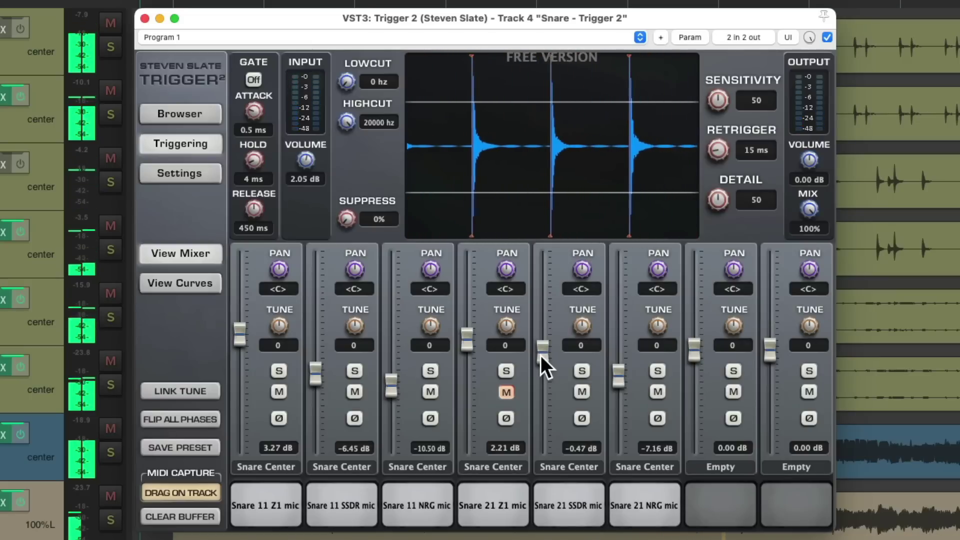
Step: Rebalance the Snare 21 mics in the full mix, with SSDR at 1.61 dB and NRG at -7.68 dB
{"action": "mouse_move", "coordinate": [541, 355]}
{"action": "left_mouse_down"}
{"action": "mouse_move", "coordinate": [542, 310]}
{"action": "mouse_move", "coordinate": [538, 344]}
{"action": "left_mouse_up"}
{"action": "left_click_drag", "start_coordinate": [539, 345], "coordinate": [539, 345]}
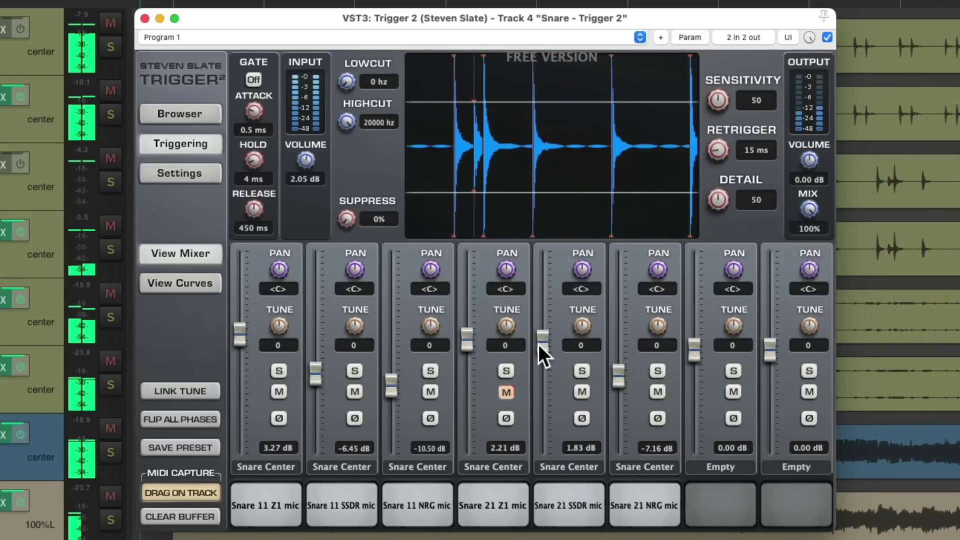
{"action": "left_click_drag", "start_coordinate": [614, 375], "coordinate": [614, 377]}
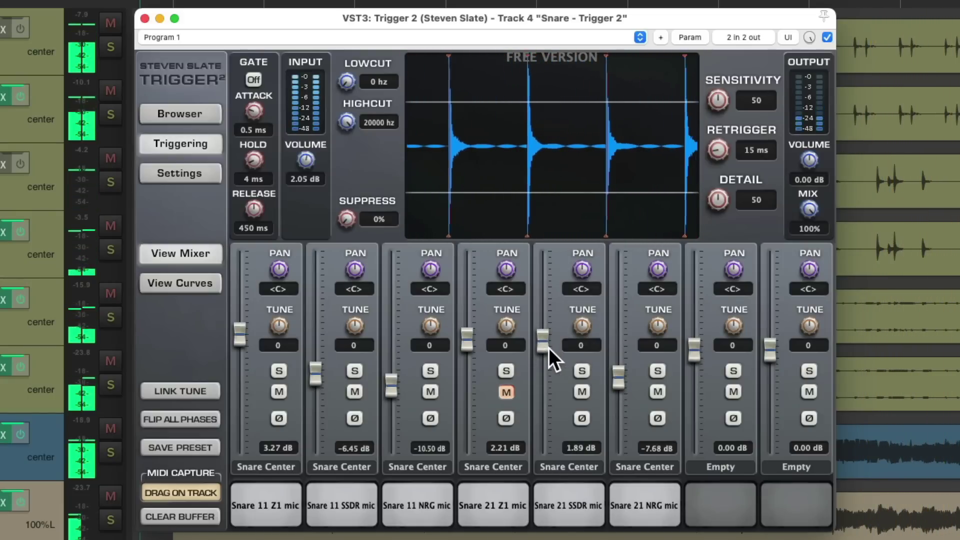
{"action": "left_click_drag", "start_coordinate": [545, 346], "coordinate": [545, 347]}
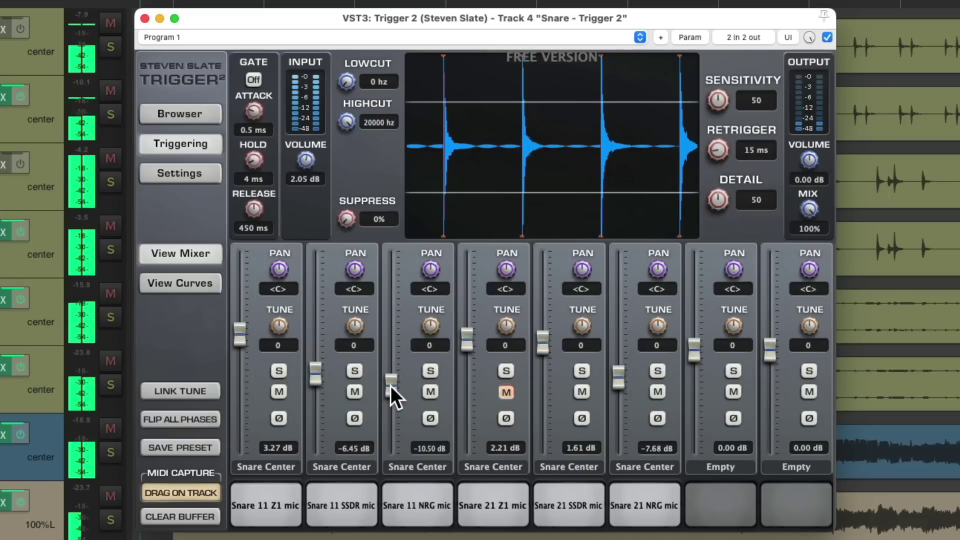
Step: Set Snare 11 NRG to -10.71 dB and Z1 to 3.11 dB, checking Z1's contribution by briefly muting it
{"action": "left_click_drag", "start_coordinate": [391, 386], "coordinate": [391, 386]}
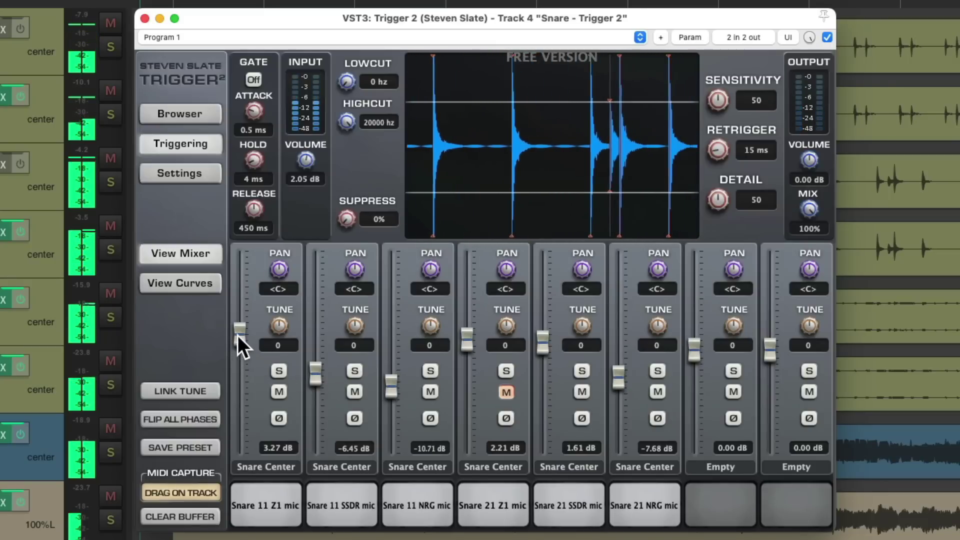
{"action": "left_click_drag", "start_coordinate": [238, 335], "coordinate": [238, 334]}
{"action": "left_click", "coordinate": [279, 388]}
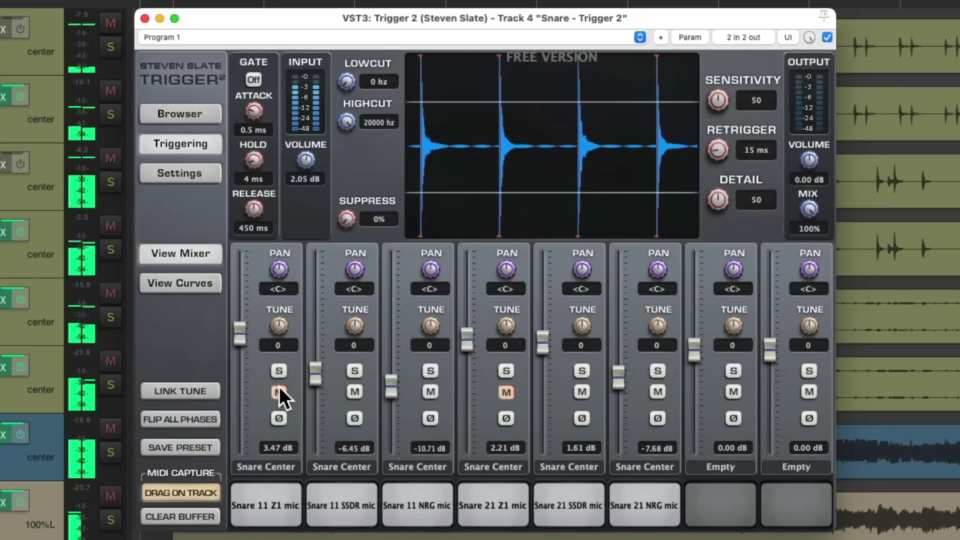
{"action": "left_click", "coordinate": [279, 391]}
{"action": "left_click_drag", "start_coordinate": [238, 338], "coordinate": [237, 341]}
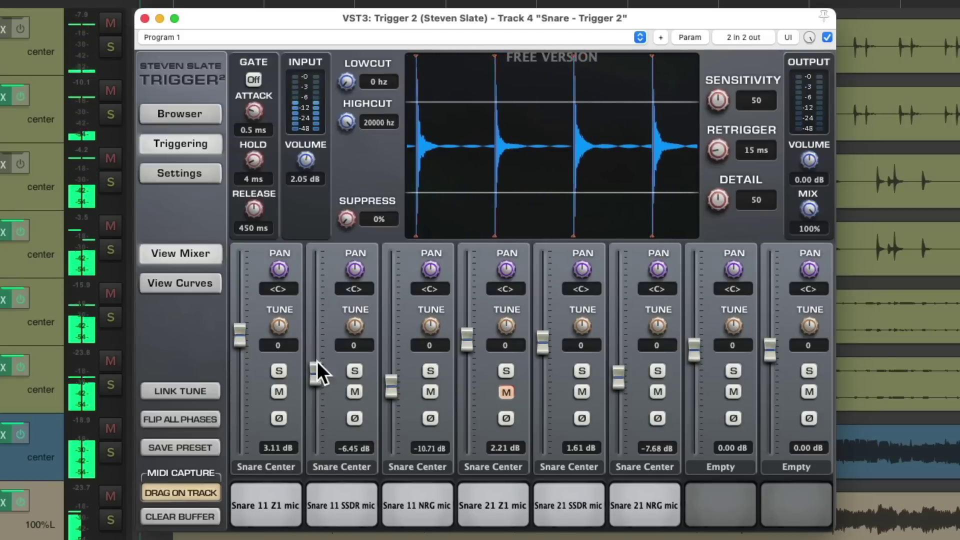